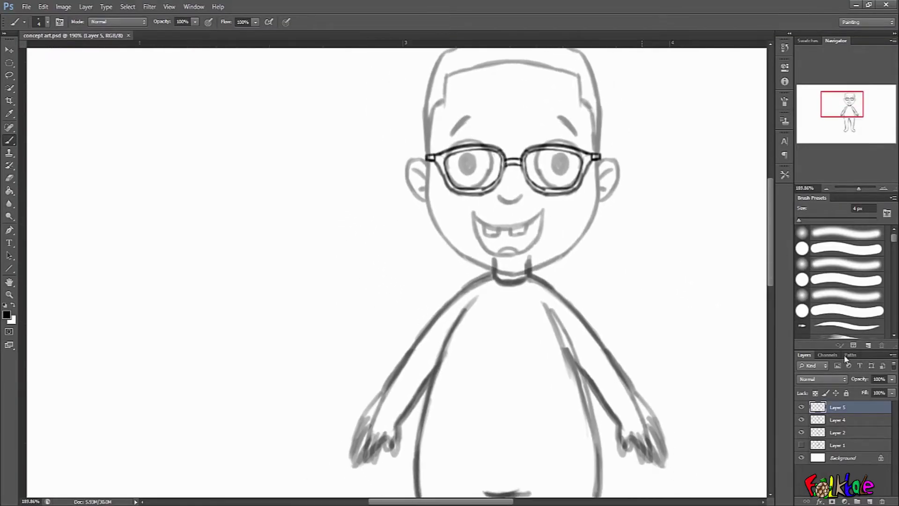
# - Hide Layer 2 so the rough body sketch no longer overlaps the clean character drawing
pyautogui.moveTo(683, 352); pyautogui.dragTo(683, 356)
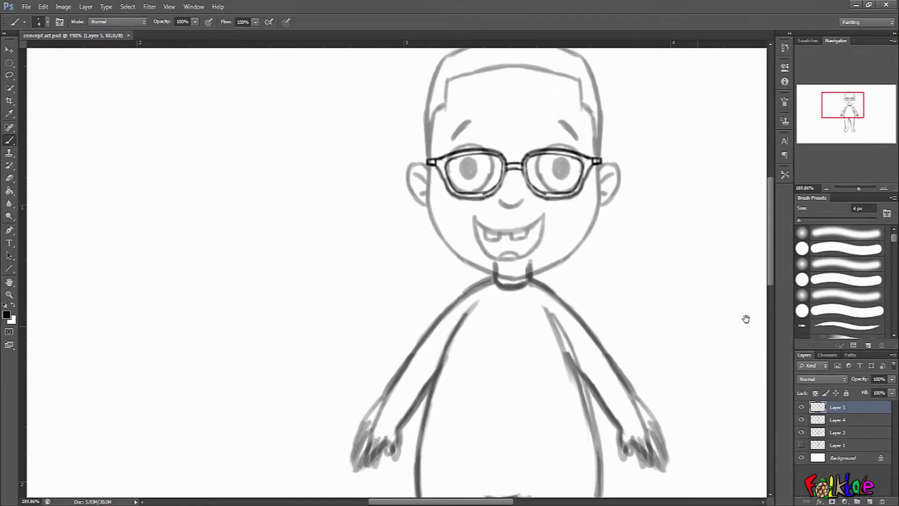
pyautogui.click(801, 433)
pyautogui.keyDown('alt'); pyautogui.scroll(-2, 656, 342); pyautogui.keyUp('alt')
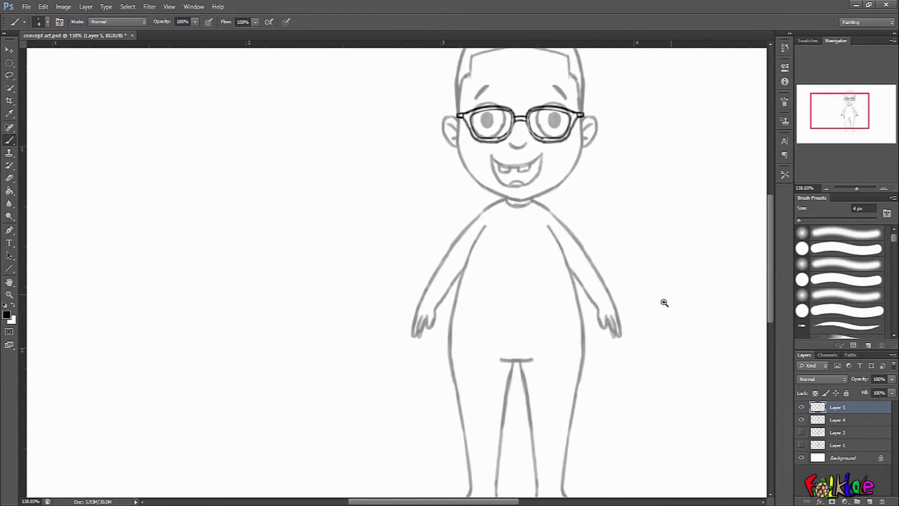
pyautogui.keyDown('alt'); pyautogui.scroll(-2, 665, 309); pyautogui.keyUp('alt')
pyautogui.keyDown('alt'); pyautogui.scroll(1, 679, 276); pyautogui.keyUp('alt')
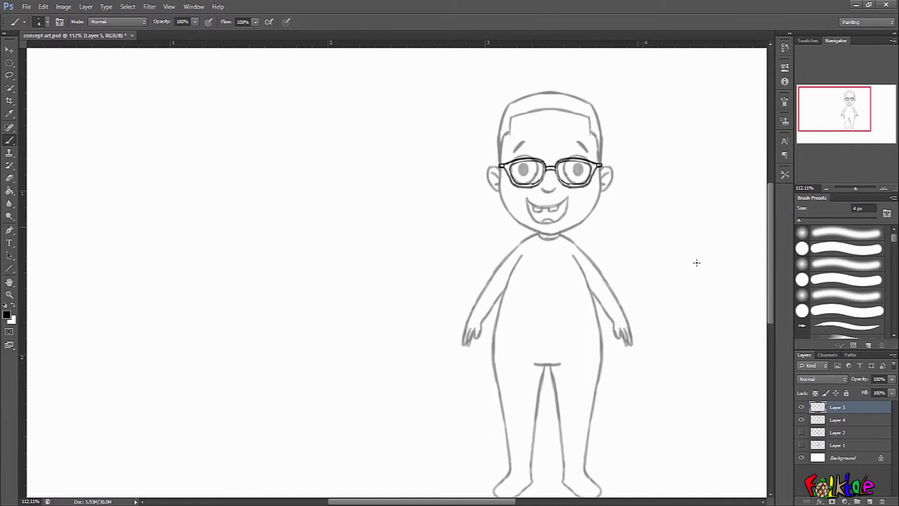
# - Show Layer 2 and move its rough body sketch to the empty area left of the finished character
pyautogui.click(852, 435)
pyautogui.click(802, 432)
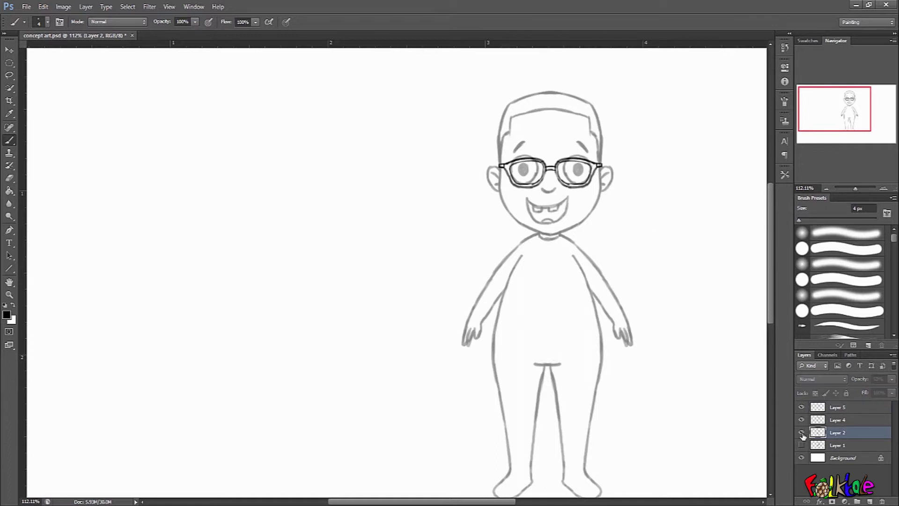
pyautogui.moveTo(607, 374)
pyautogui.mouseDown()
pyautogui.moveTo(447, 376)
pyautogui.moveTo(327, 393)
pyautogui.mouseUp()
# - Toggle Layer 1 and Layer 5 on and off to check what each sketch layer contains
pyautogui.click(838, 421)
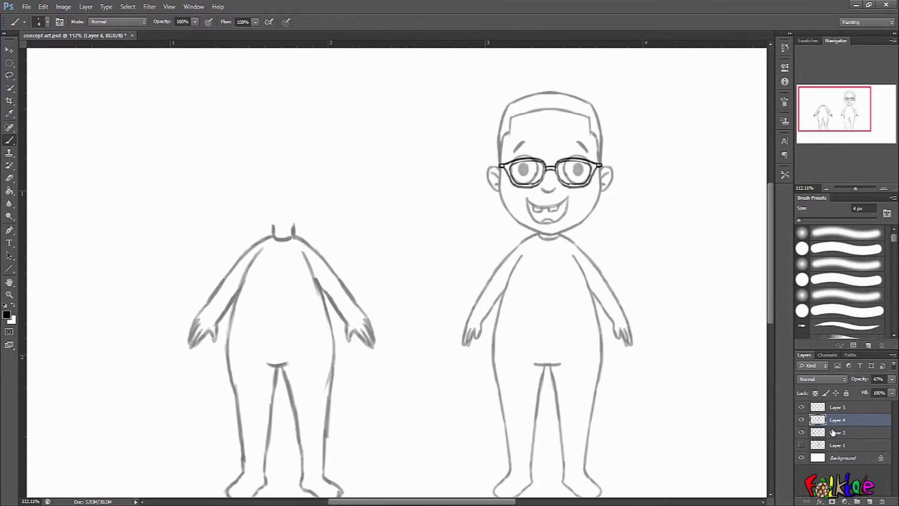
pyautogui.click(802, 445)
pyautogui.click(803, 446)
pyautogui.moveTo(408, 380); pyautogui.dragTo(439, 379)
pyautogui.hotkey('ctrl', 'z')
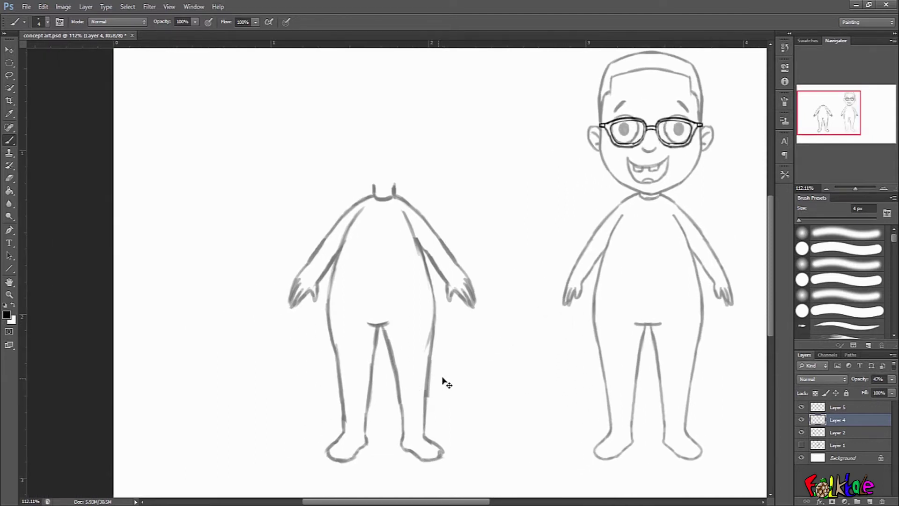
pyautogui.click(855, 407)
pyautogui.click(801, 407)
pyautogui.click(801, 407)
pyautogui.click(801, 445)
pyautogui.click(801, 445)
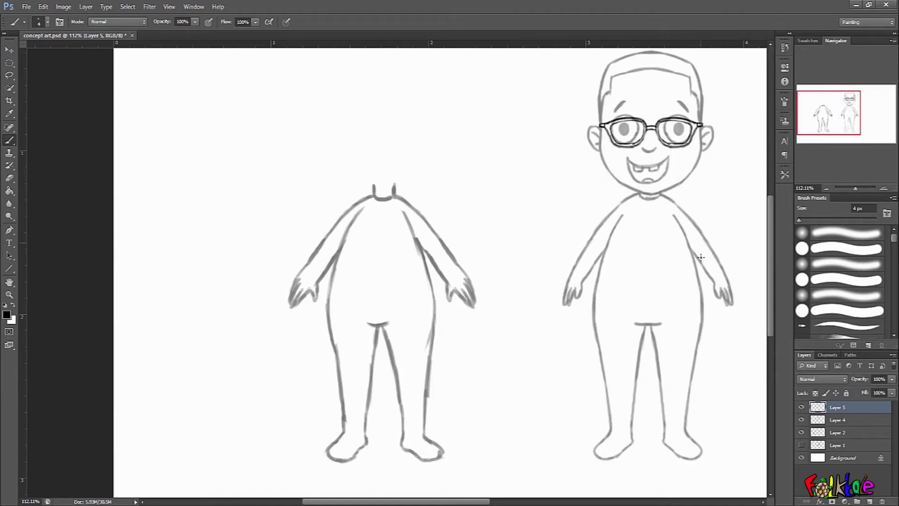
pyautogui.moveTo(714, 248); pyautogui.dragTo(682, 282)
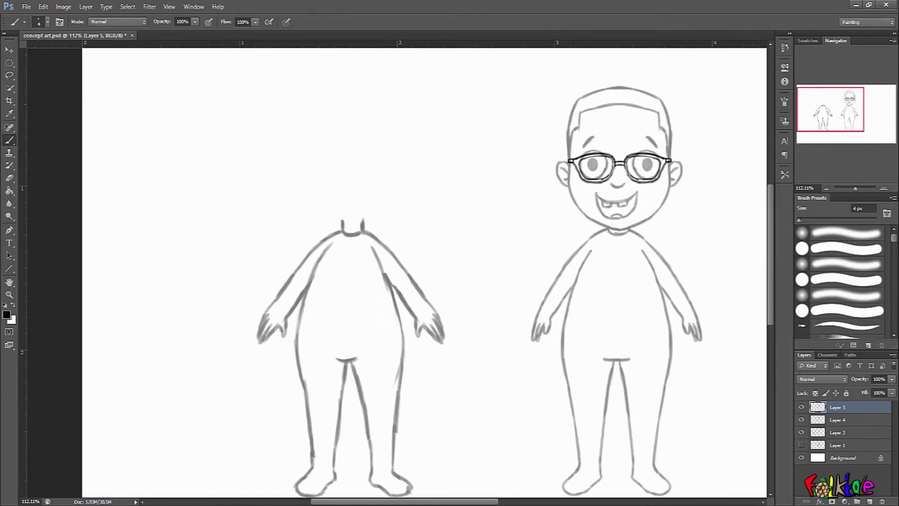
# - Switch to the Photos window, compare the reference photo with the character's face, and return to the drawing
pyautogui.hotkey('alt', 'Tab')
pyautogui.moveTo(400, 123); pyautogui.dragTo(458, 69)
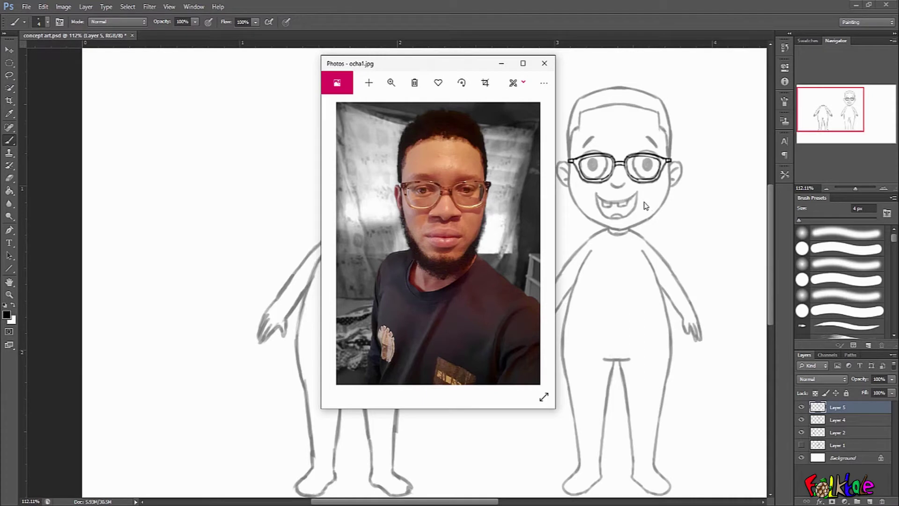
pyautogui.click(290, 46)
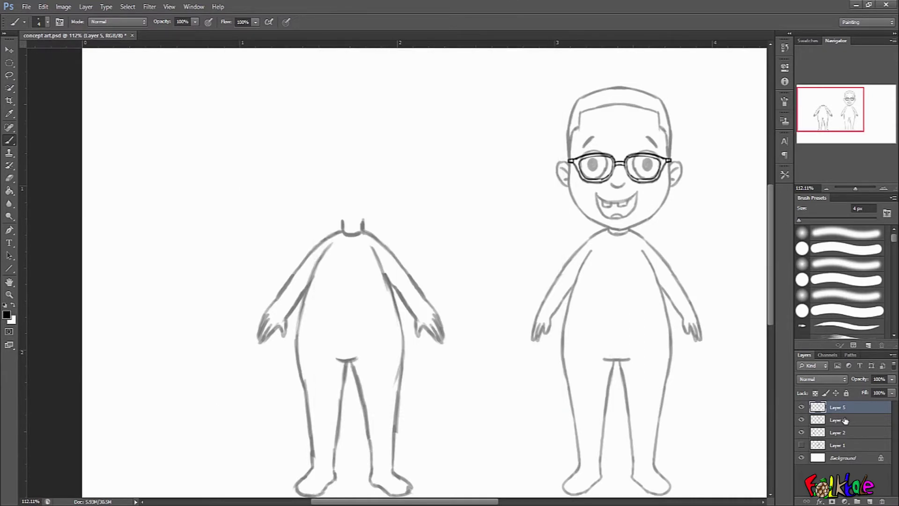
# - Delete Layer 2 with the rough body sketch
pyautogui.click(853, 433)
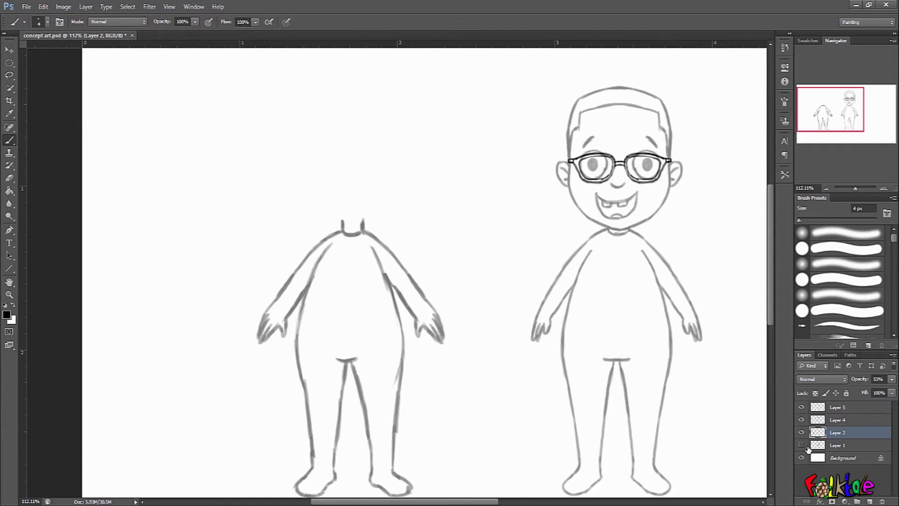
pyautogui.click(883, 501)
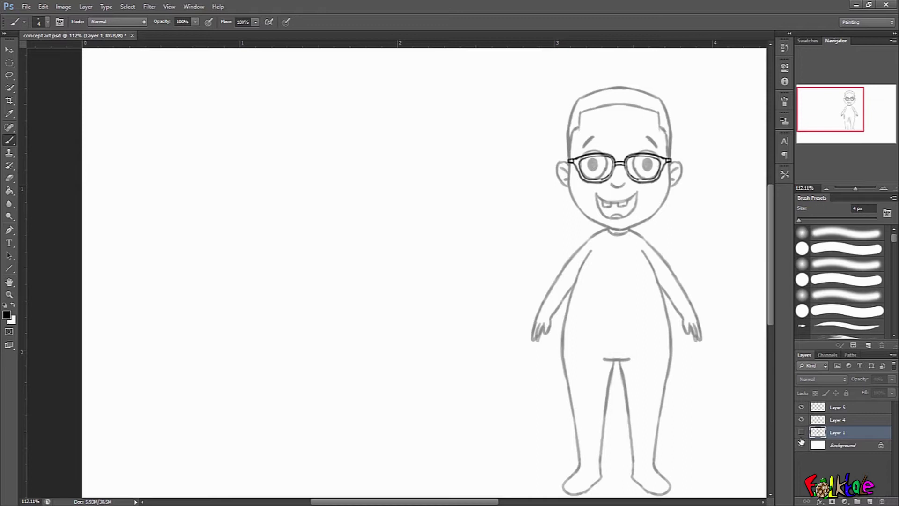
# - Move Layer 1's construction sketch to the empty area left of the character and hide the layer
pyautogui.click(802, 433)
pyautogui.click(801, 433)
pyautogui.click(803, 434)
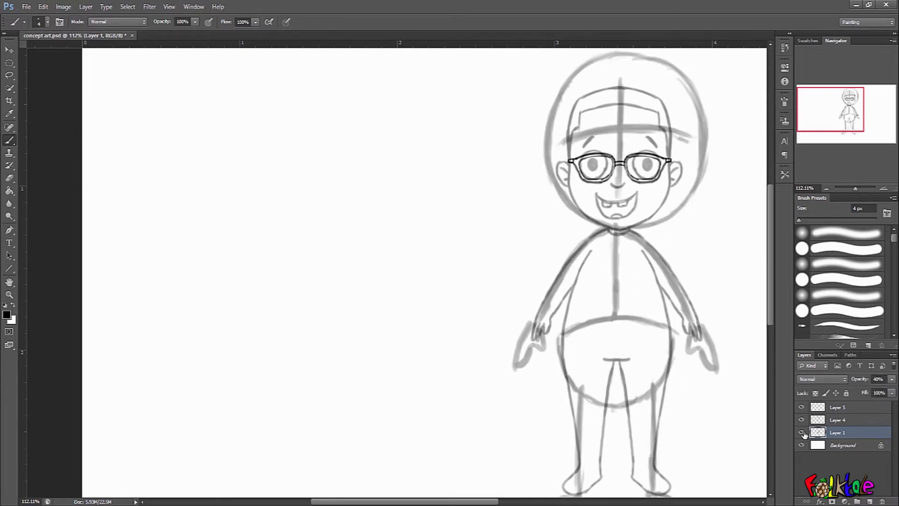
pyautogui.click(802, 433)
pyautogui.click(801, 433)
pyautogui.moveTo(713, 400)
pyautogui.mouseDown()
pyautogui.moveTo(596, 361)
pyautogui.moveTo(305, 412)
pyautogui.moveTo(344, 387)
pyautogui.mouseUp()
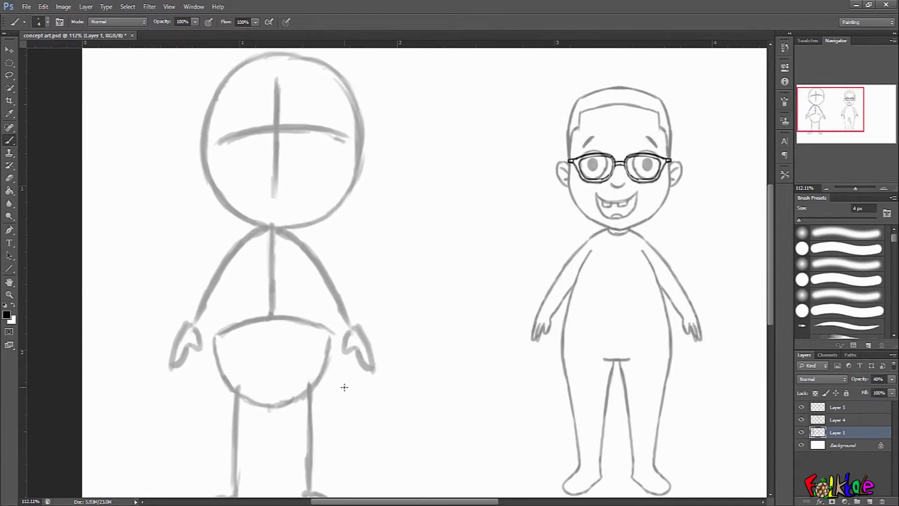
pyautogui.click(802, 434)
# - Hide the glasses on Layer 5 and select Layer 4 with the clean character drawing
pyautogui.click(804, 421)
pyautogui.click(803, 421)
pyautogui.click(804, 421)
pyautogui.click(855, 407)
pyautogui.moveTo(631, 333); pyautogui.dragTo(505, 376)
pyautogui.moveTo(609, 285); pyautogui.dragTo(572, 270)
pyautogui.moveTo(478, 250); pyautogui.dragTo(563, 289)
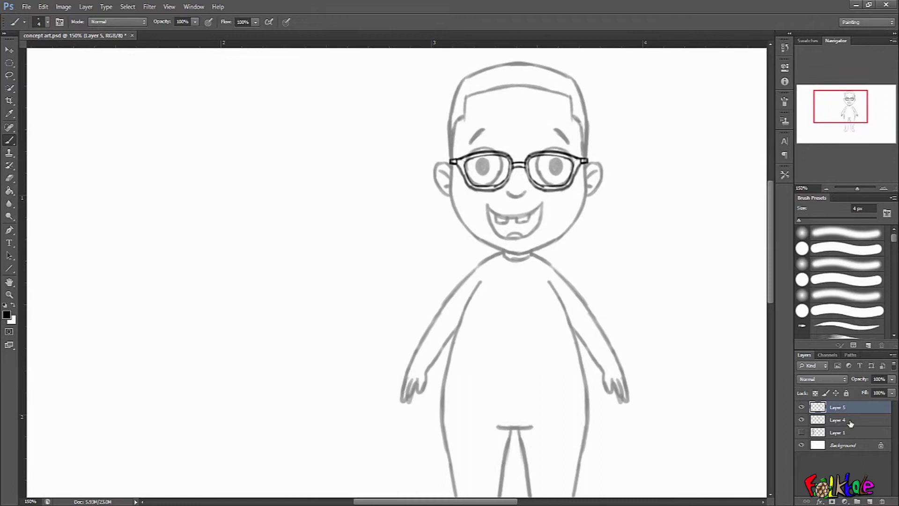
pyautogui.click(802, 407)
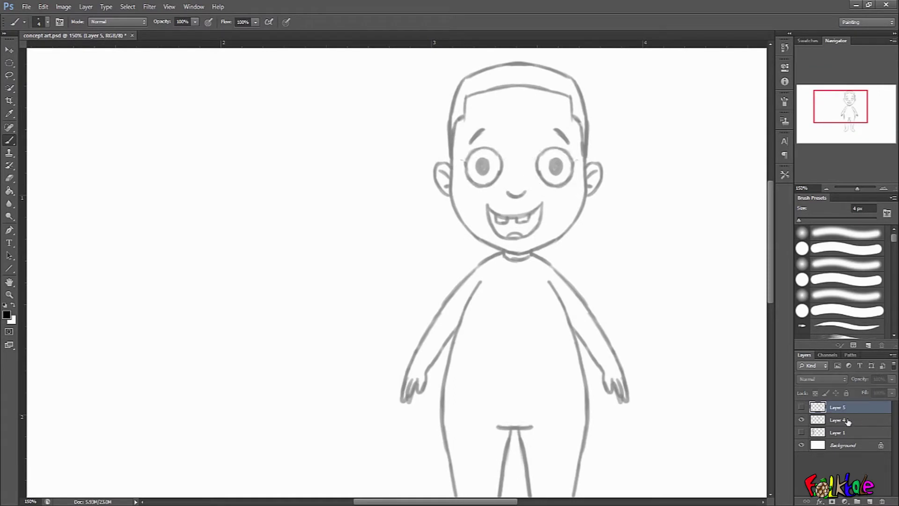
pyautogui.click(848, 421)
pyautogui.moveTo(586, 142); pyautogui.dragTo(622, 57)
pyautogui.moveTo(642, 146); pyautogui.dragTo(637, 156)
pyautogui.scroll(2, 628, 148)
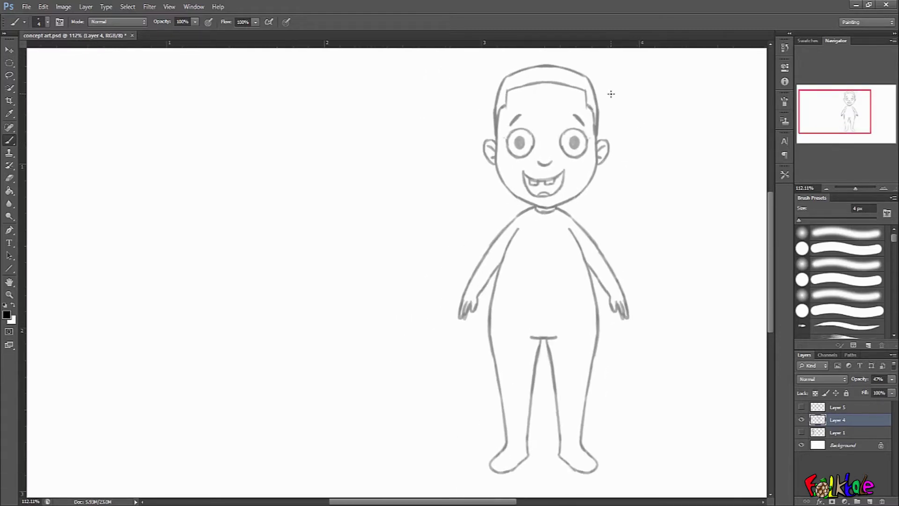
# - Try a horizontal ruler guide at the top of the character's head and remove it
pyautogui.moveTo(591, 46); pyautogui.dragTo(593, 65)
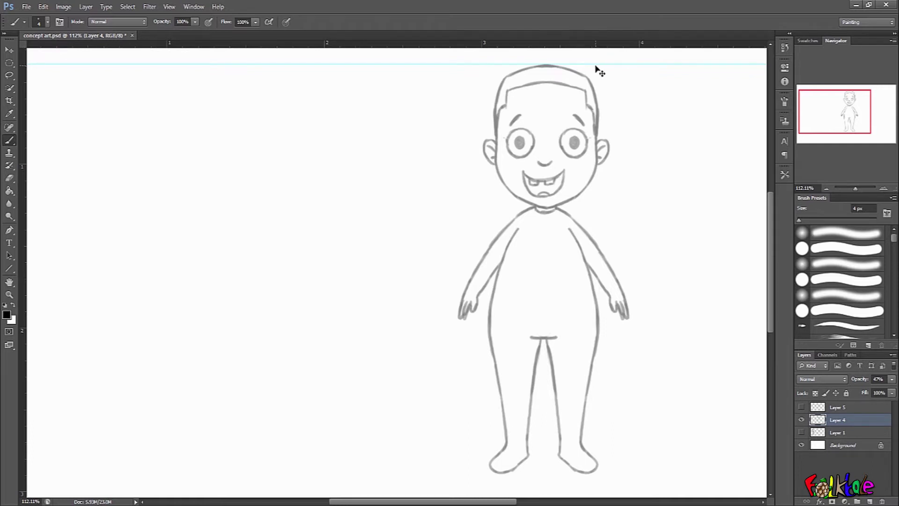
pyautogui.moveTo(595, 64); pyautogui.dragTo(608, 62)
pyautogui.scroll(-3, 609, 145)
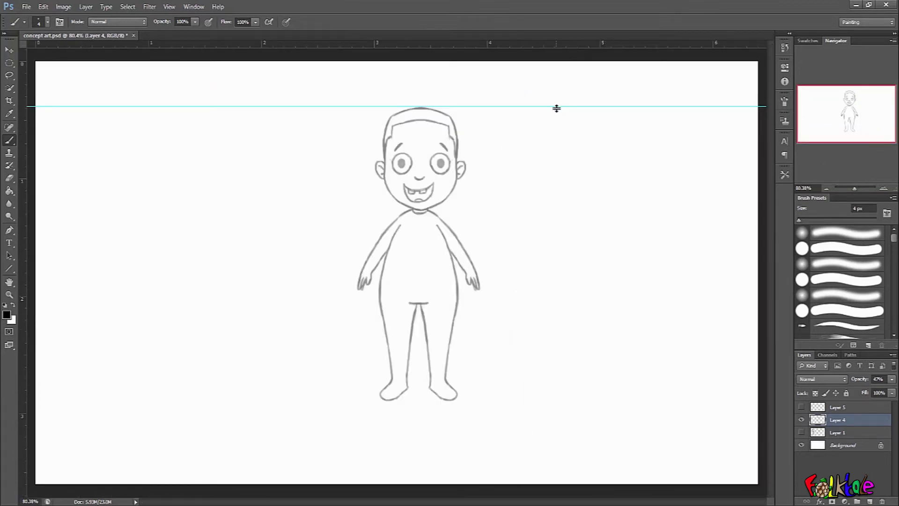
pyautogui.moveTo(556, 106); pyautogui.dragTo(564, 14)
# - Try drawing a horizontal line above the head with the Line tool and undo it
pyautogui.click(8, 269)
pyautogui.moveTo(138, 92); pyautogui.dragTo(602, 92)
pyautogui.hotkey('ctrl', 'z')
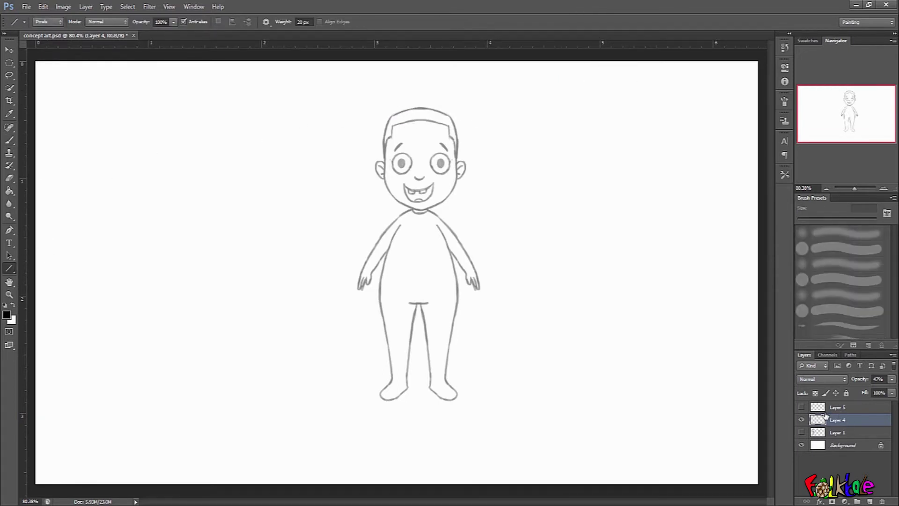
# - Add a new layer above Layer 4 and set the Line tool's weight to 3 px
pyautogui.click(802, 420)
pyautogui.click(802, 420)
pyautogui.click(870, 501)
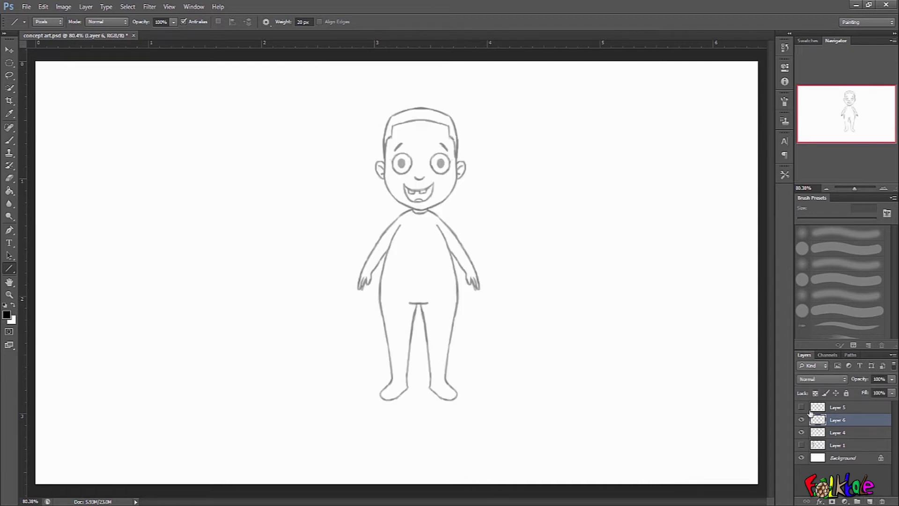
pyautogui.click(310, 22)
pyautogui.press('Return')
# - Draw a straight horizontal line on Layer 6 and move it to touch the top of the head
pyautogui.moveTo(301, 81); pyautogui.dragTo(682, 107)
pyautogui.hotkey('ctrl', 'z')
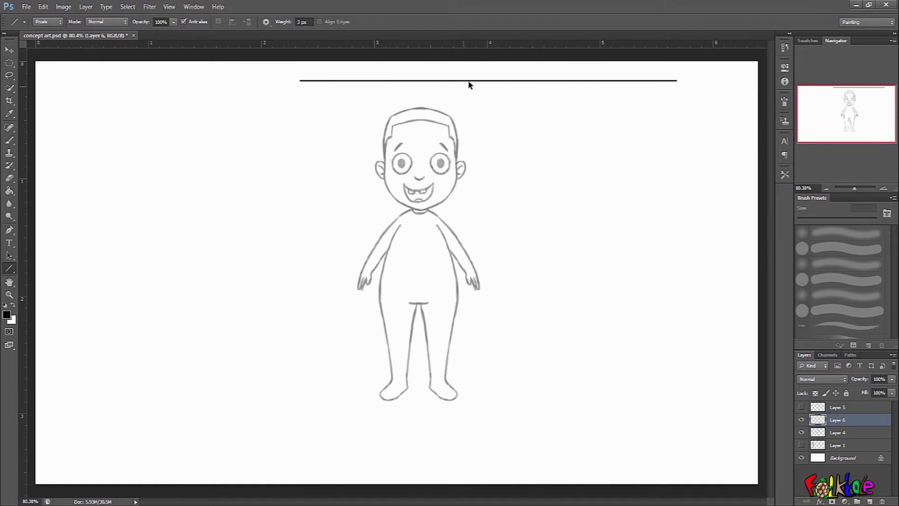
pyautogui.press('v')
pyautogui.moveTo(516, 90); pyautogui.dragTo(472, 116)
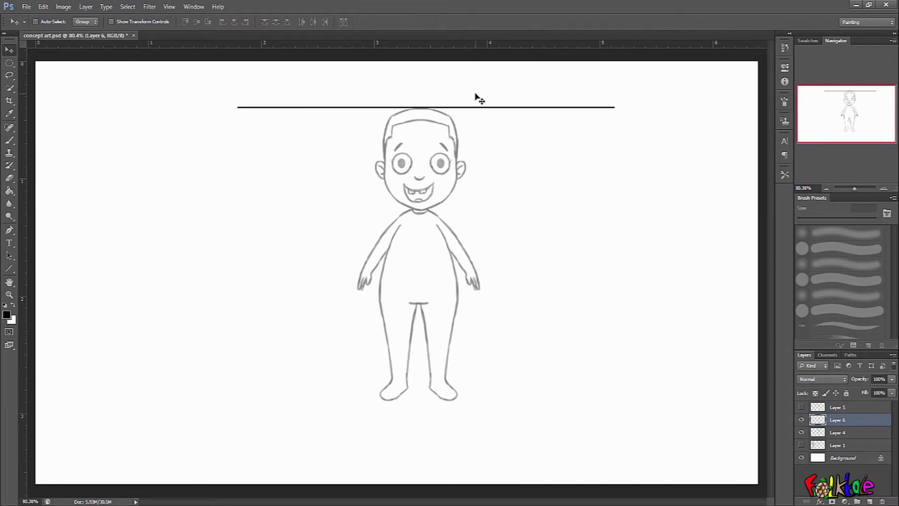
# - Try more horizontal lines below the feet and across the body at hand level, and undo all drawn lines
pyautogui.click(9, 269)
pyautogui.moveTo(269, 426); pyautogui.dragTo(625, 427)
pyautogui.moveTo(263, 292); pyautogui.dragTo(666, 287)
pyautogui.hotkey('ctrl', 'alt', 'z')
pyautogui.hotkey('ctrl', 'alt', 'z')
pyautogui.hotkey('ctrl', 'alt', 'z')
pyautogui.hotkey('ctrl', 'alt', 'z')
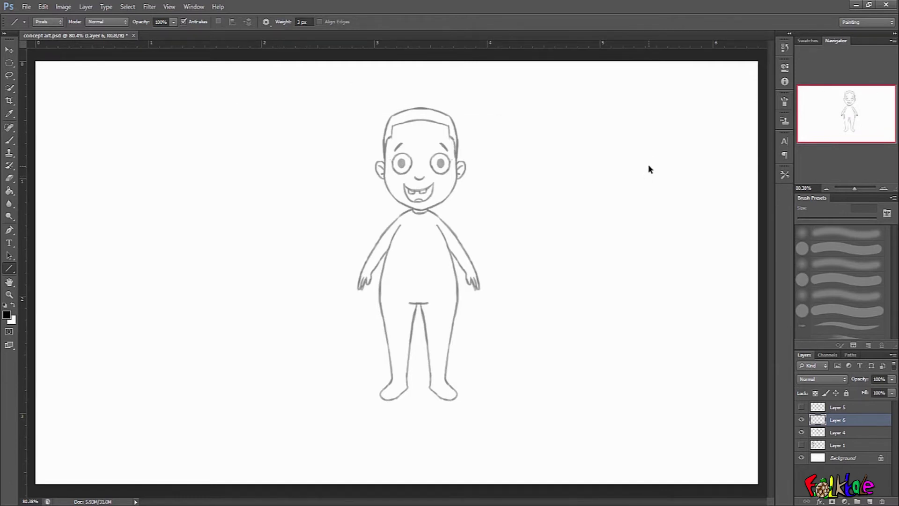
# - Place horizontal ruler guides at the top of the character's head and at the chin
pyautogui.moveTo(450, 77); pyautogui.dragTo(565, 80)
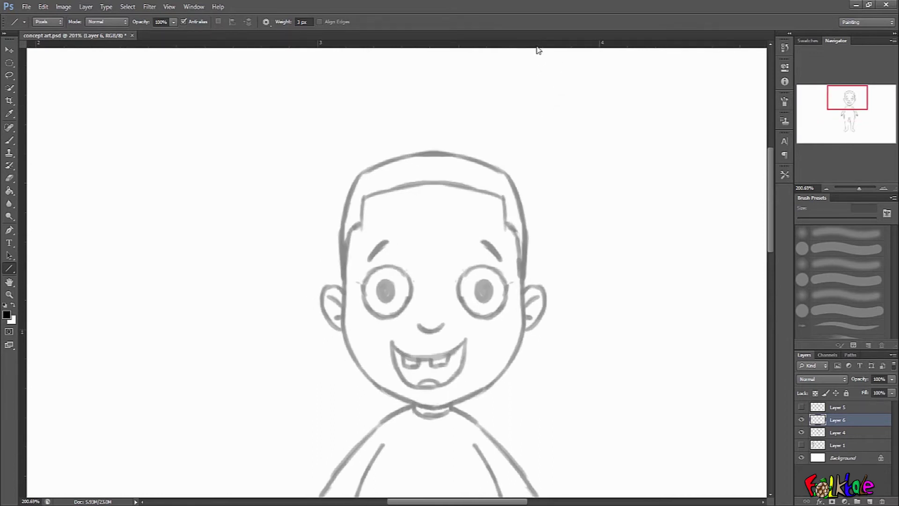
pyautogui.moveTo(536, 43); pyautogui.dragTo(546, 151)
pyautogui.moveTo(557, 187); pyautogui.dragTo(561, 145)
pyautogui.moveTo(566, 45); pyautogui.dragTo(574, 118)
pyautogui.scroll(-1, 594, 392)
pyautogui.moveTo(565, 44); pyautogui.dragTo(587, 247)
# - Place horizontal ruler guides at the crotch line and at the soles of the feet
pyautogui.scroll(-2, 585, 253)
pyautogui.moveTo(588, 44); pyautogui.dragTo(586, 95)
pyautogui.moveTo(585, 161); pyautogui.dragTo(592, 421)
pyautogui.scroll(5, 606, 424)
pyautogui.scroll(9, 609, 375)
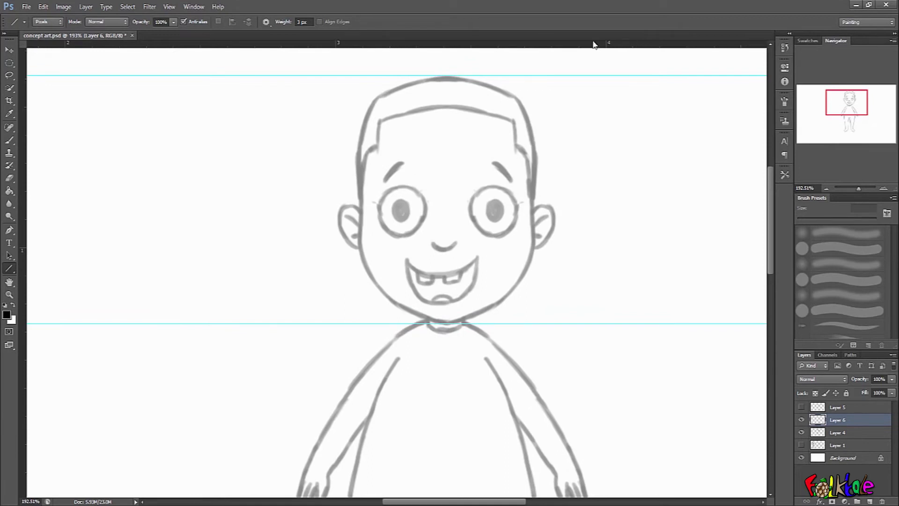
# - Place a horizontal ruler guide at the character's fingertips
pyautogui.scroll(-1, 594, 210)
pyautogui.scroll(-8, 594, 210)
pyautogui.moveTo(612, 44); pyautogui.dragTo(647, 309)
pyautogui.scroll(7, 648, 293)
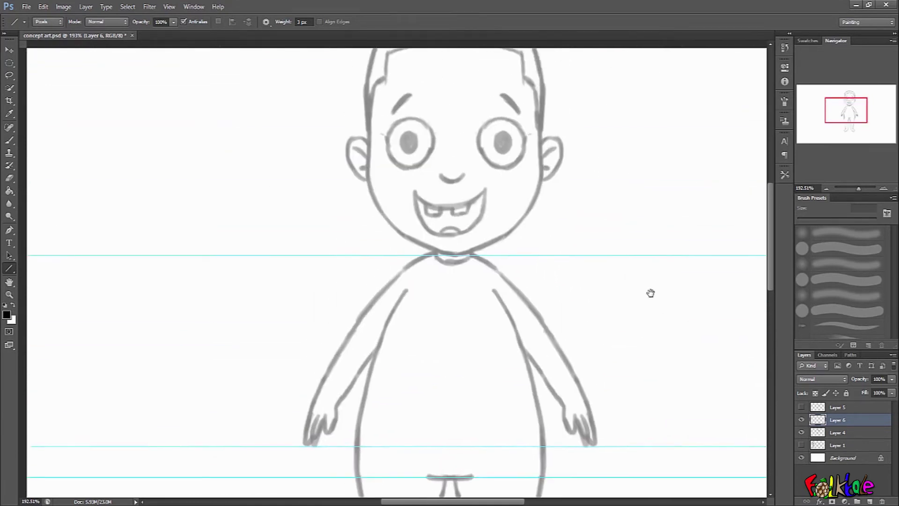
# - Place horizontal guides at the upper hairline corners, the hairline steps at the temples, and the top and bottom of the ears
pyautogui.moveTo(598, 47); pyautogui.dragTo(602, 92)
pyautogui.moveTo(617, 44); pyautogui.dragTo(616, 117)
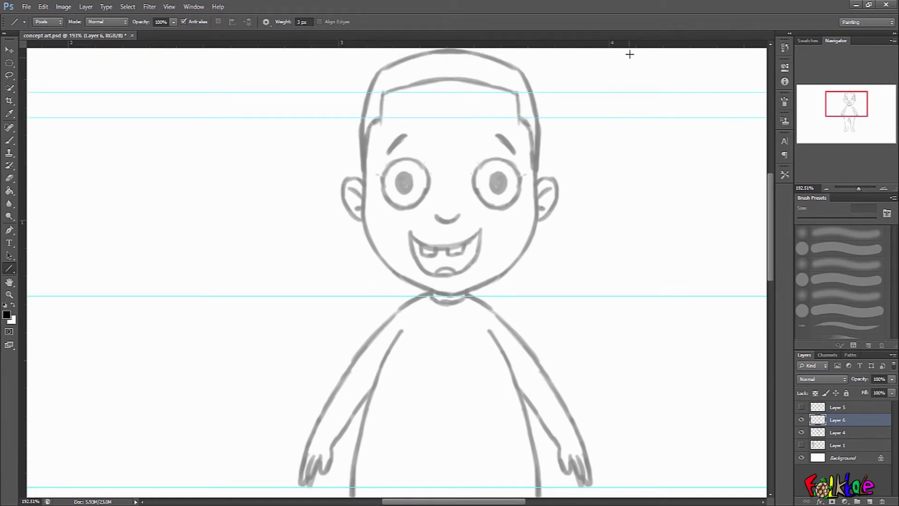
pyautogui.moveTo(633, 49); pyautogui.dragTo(624, 219)
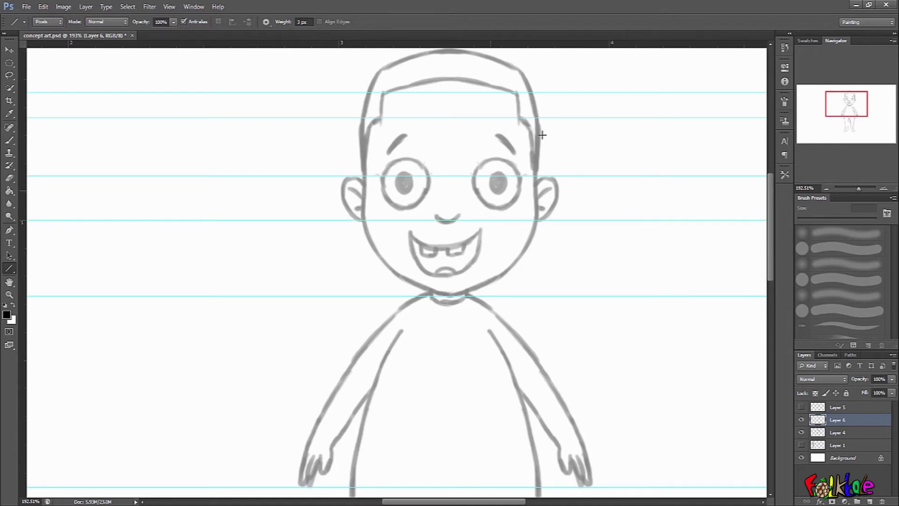
# - Place horizontal guides at the bottom of the open mouth and at the mouth corners
pyautogui.moveTo(626, 46); pyautogui.dragTo(628, 277)
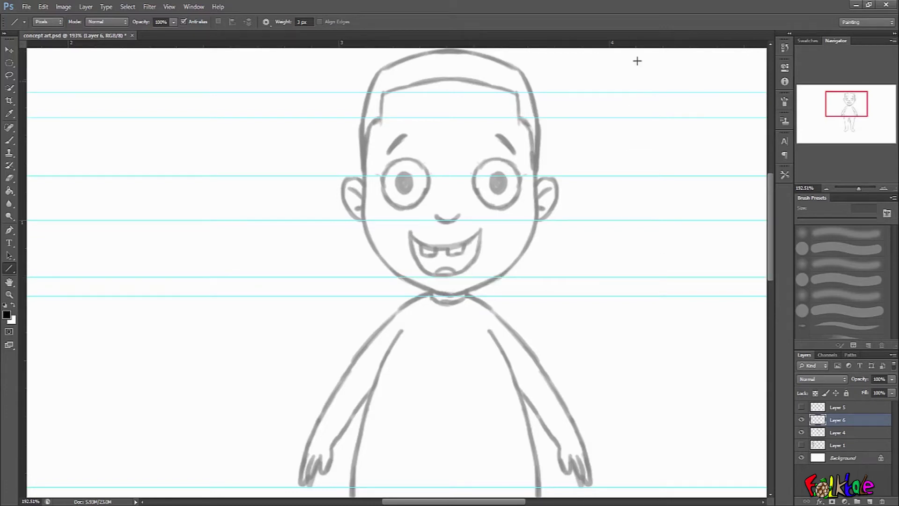
pyautogui.moveTo(643, 45); pyautogui.dragTo(628, 229)
pyautogui.moveTo(606, 286); pyautogui.dragTo(606, 267)
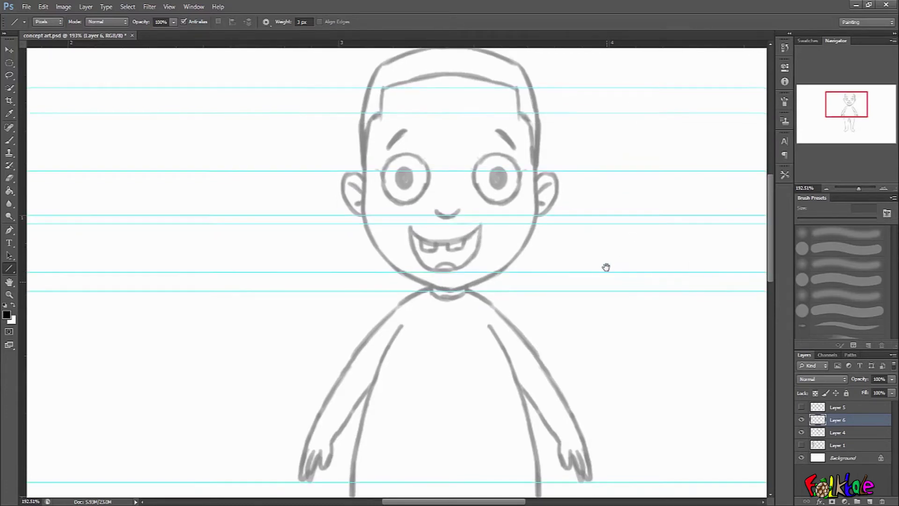
pyautogui.moveTo(610, 312); pyautogui.dragTo(613, 292)
# - Place horizontal guides at the top and bottom edges of the eyes
pyautogui.moveTo(630, 44); pyautogui.dragTo(638, 135)
pyautogui.moveTo(644, 96); pyautogui.dragTo(646, 186)
pyautogui.scroll(-5, 614, 259)
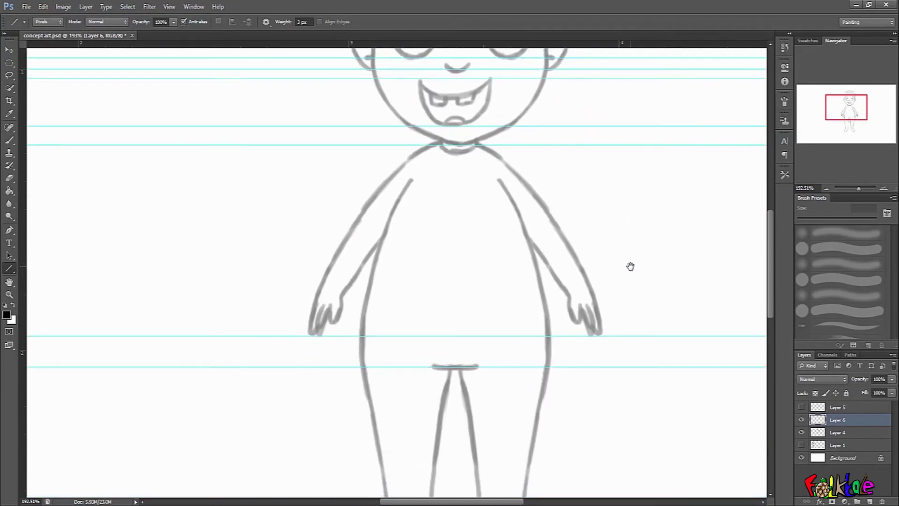
# - Place a horizontal guide at the upper ends of the inner arm lines
pyautogui.moveTo(627, 44); pyautogui.dragTo(642, 177)
pyautogui.scroll(-6, 641, 201)
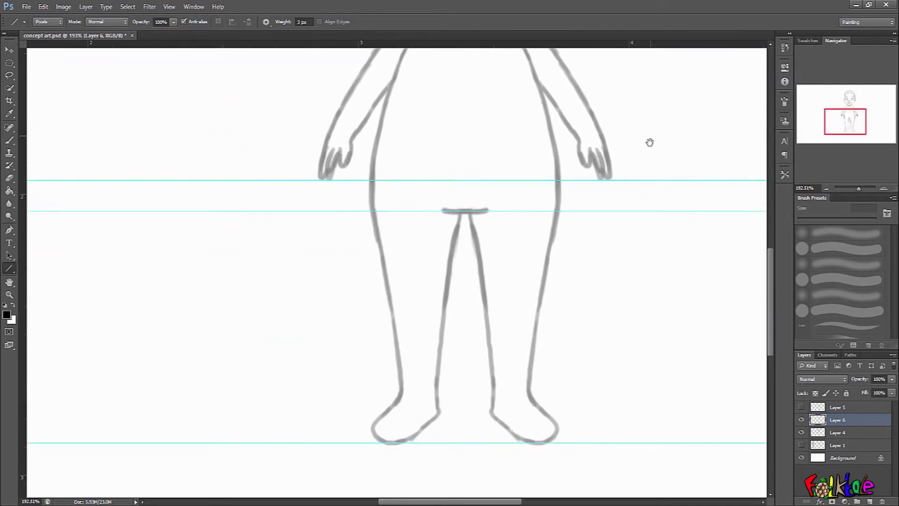
pyautogui.scroll(8, 649, 225)
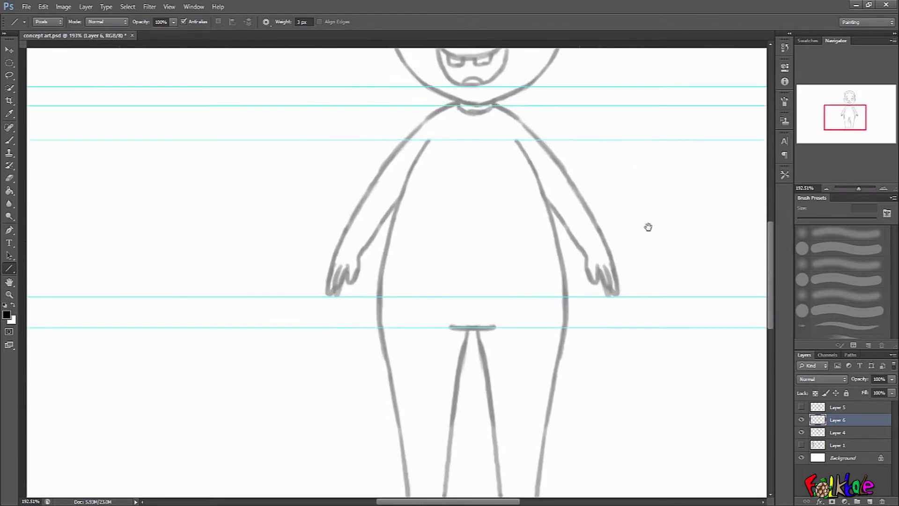
pyautogui.scroll(4, 642, 211)
pyautogui.scroll(-6, 628, 263)
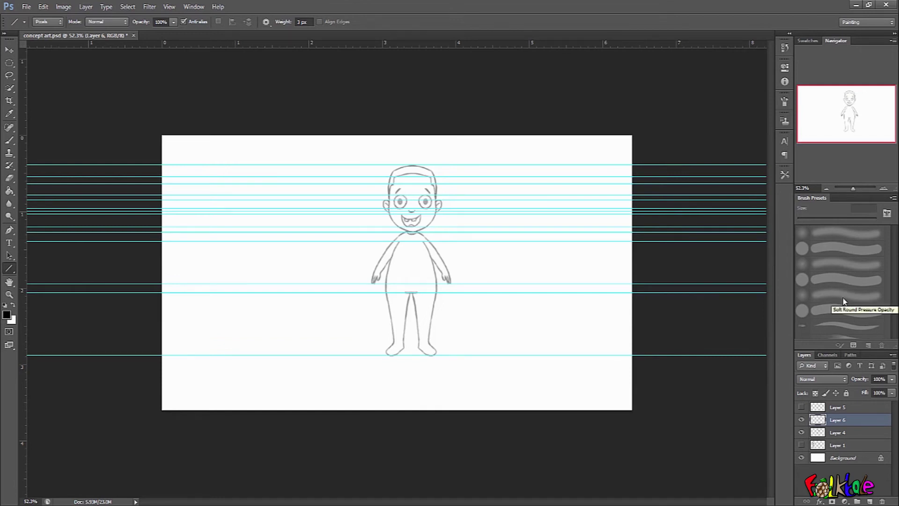
# - Convert the Background into a regular layer named Layer 0 and fill it with light gray
pyautogui.doubleClick(880, 459)
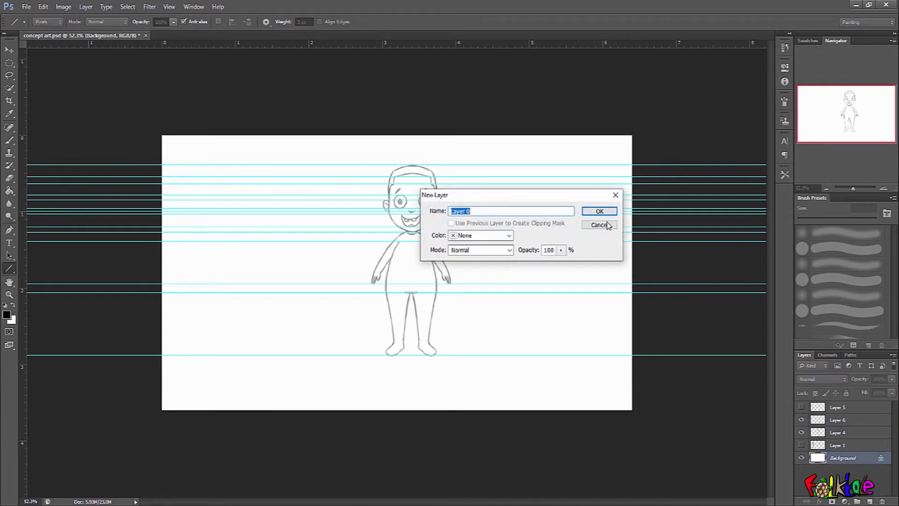
pyautogui.click(605, 213)
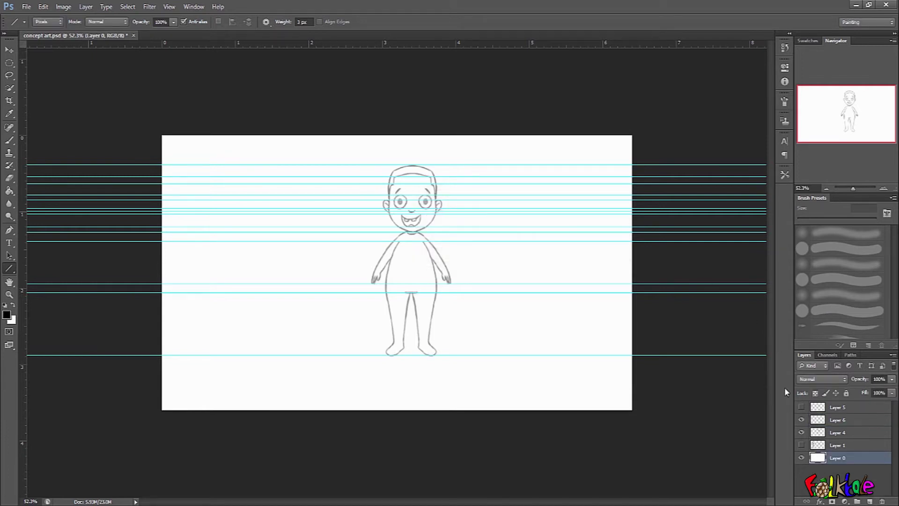
pyautogui.click(10, 192)
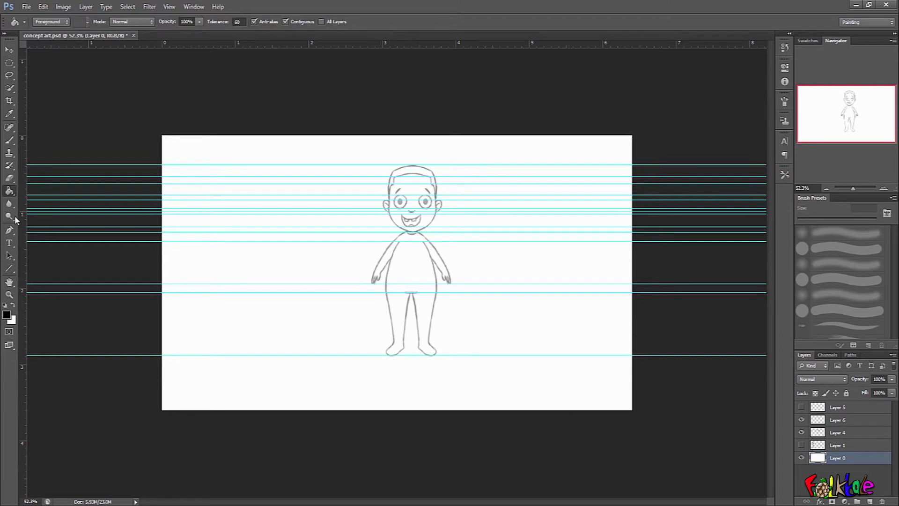
pyautogui.click(8, 318)
pyautogui.click(506, 130)
pyautogui.moveTo(506, 130); pyautogui.dragTo(499, 102)
pyautogui.click(728, 70)
pyautogui.press('g')
pyautogui.click(591, 257)
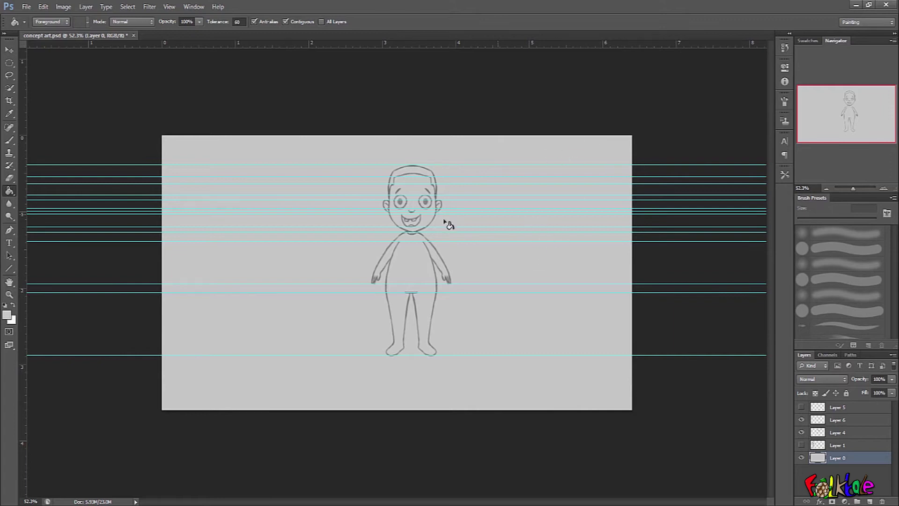
# - Restore black as the foreground color, choose the Brush tool and make Layer 6 active
pyautogui.click(5, 305)
pyautogui.click(11, 142)
pyautogui.moveTo(412, 172); pyautogui.dragTo(437, 149)
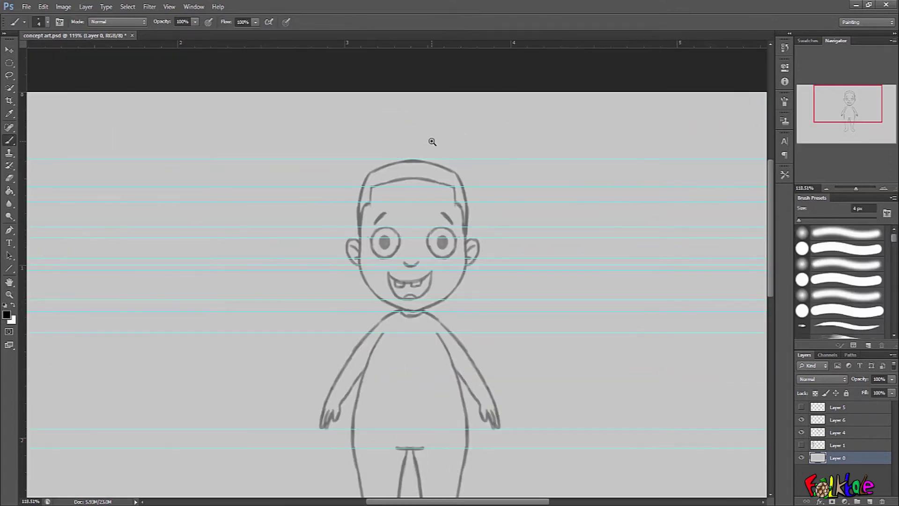
pyautogui.moveTo(463, 200); pyautogui.dragTo(485, 197)
pyautogui.moveTo(445, 209); pyautogui.dragTo(614, 249)
pyautogui.click(849, 421)
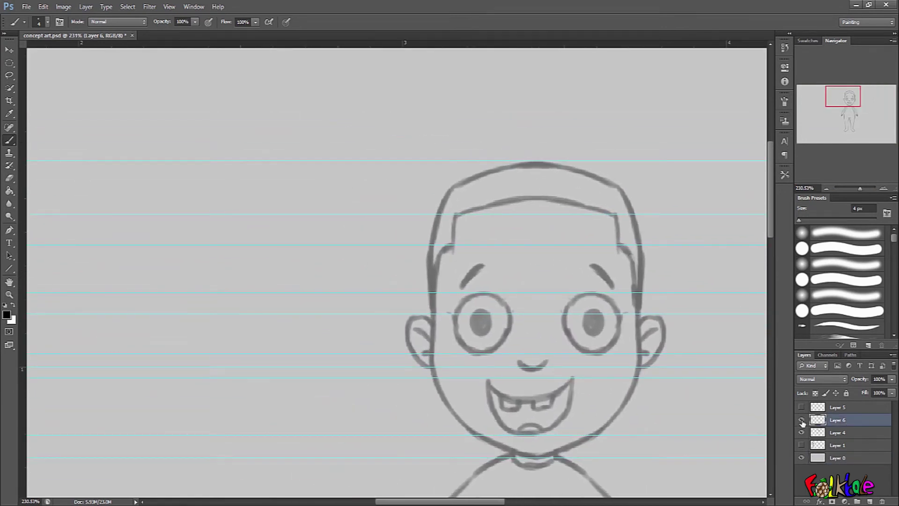
# - Fade the front-view sketch on Layer 4 to 24% opacity and make Layer 6 active for drawing
pyautogui.moveTo(686, 302); pyautogui.dragTo(630, 202)
pyautogui.click(851, 433)
pyautogui.moveTo(861, 381); pyautogui.dragTo(849, 381)
pyautogui.click(801, 419)
pyautogui.click(801, 418)
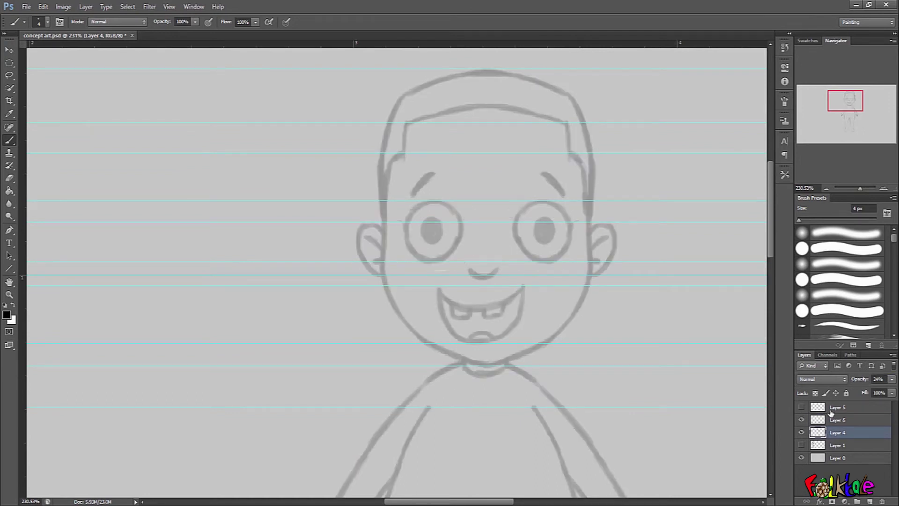
pyautogui.click(856, 423)
pyautogui.moveTo(535, 104); pyautogui.dragTo(529, 141)
pyautogui.moveTo(569, 185)
pyautogui.mouseDown()
pyautogui.moveTo(576, 193)
pyautogui.moveTo(564, 156)
pyautogui.moveTo(557, 183)
pyautogui.mouseUp()
pyautogui.moveTo(575, 223); pyautogui.dragTo(599, 290)
pyautogui.moveTo(584, 181); pyautogui.dragTo(595, 180)
pyautogui.moveTo(594, 176); pyautogui.dragTo(617, 209)
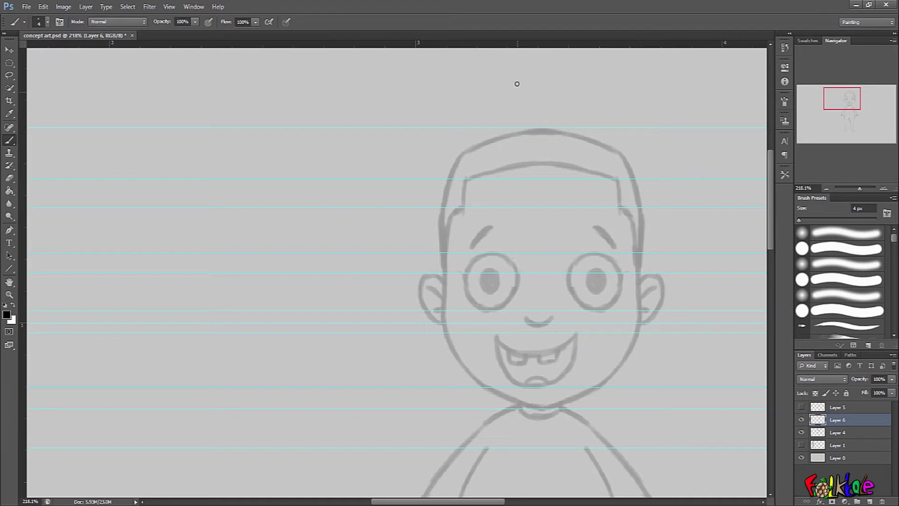
pyautogui.moveTo(492, 141); pyautogui.dragTo(546, 134)
pyautogui.hotkey('ctrl', 'z')
pyautogui.moveTo(506, 136)
pyautogui.mouseDown()
pyautogui.moveTo(571, 132)
pyautogui.moveTo(621, 155)
pyautogui.mouseUp()
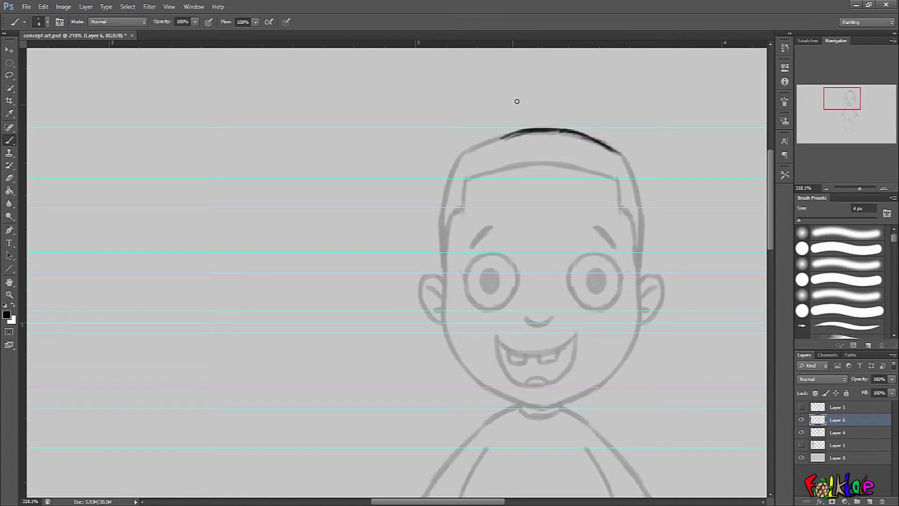
pyautogui.hotkey('ctrl', 'z')
# - Draw the crown and rounded back of the side-view head on Layer 6, down to ear level
pyautogui.moveTo(548, 130)
pyautogui.mouseDown()
pyautogui.moveTo(458, 158)
pyautogui.moveTo(477, 148)
pyautogui.moveTo(438, 193)
pyautogui.moveTo(448, 171)
pyautogui.moveTo(432, 252)
pyautogui.mouseUp()
pyautogui.moveTo(433, 204)
pyautogui.mouseDown()
pyautogui.moveTo(435, 276)
pyautogui.moveTo(449, 310)
pyautogui.mouseUp()
pyautogui.hotkey('ctrl', 'alt', 'z')
pyautogui.hotkey('ctrl', 'alt', 'z')
pyautogui.hotkey('ctrl', 'alt', 'z')
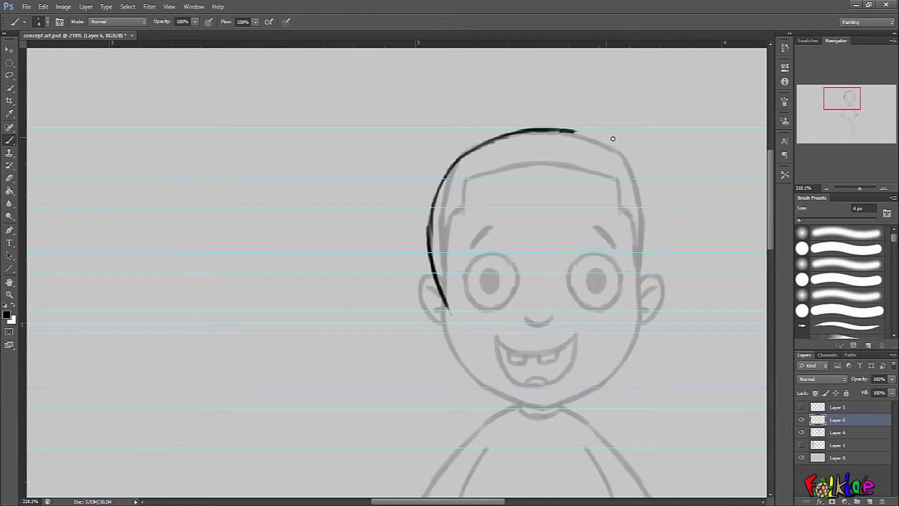
# - Draw the side view's front outline from the crown over the forehead down to the nose tip
pyautogui.moveTo(653, 183); pyautogui.dragTo(554, 155)
pyautogui.moveTo(478, 101); pyautogui.dragTo(528, 120)
pyautogui.hotkey('ctrl', 'alt', 'z')
pyautogui.hotkey('ctrl', 'alt', 'z')
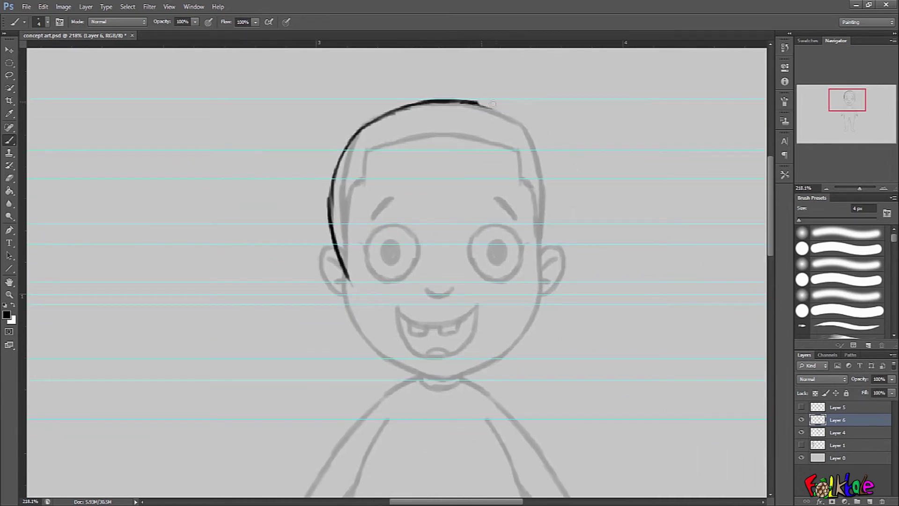
pyautogui.moveTo(467, 102)
pyautogui.mouseDown()
pyautogui.moveTo(527, 123)
pyautogui.moveTo(558, 157)
pyautogui.moveTo(572, 243)
pyautogui.mouseUp()
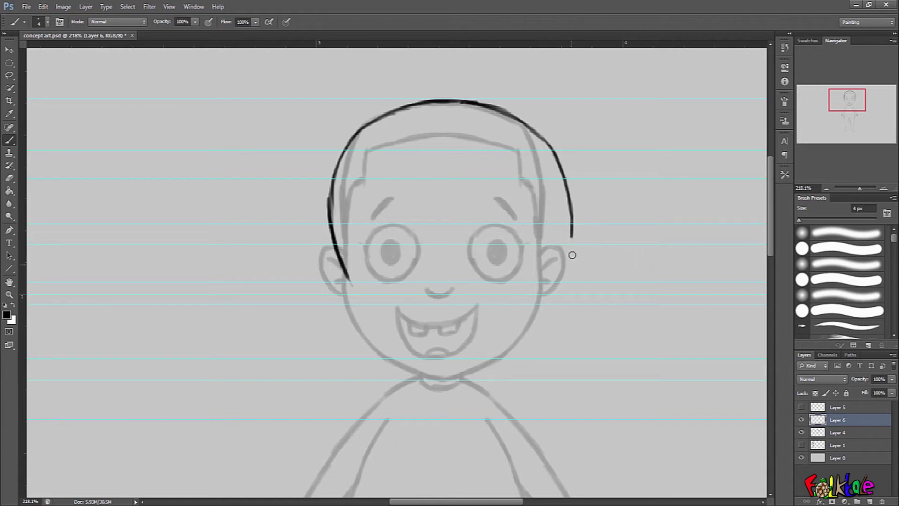
pyautogui.moveTo(571, 220)
pyautogui.mouseDown()
pyautogui.moveTo(570, 264)
pyautogui.moveTo(583, 290)
pyautogui.mouseUp()
# - Draw the side-view ear with its inner fold between the ear guides
pyautogui.moveTo(384, 246)
pyautogui.mouseDown()
pyautogui.moveTo(370, 262)
pyautogui.moveTo(370, 254)
pyautogui.moveTo(396, 291)
pyautogui.mouseUp()
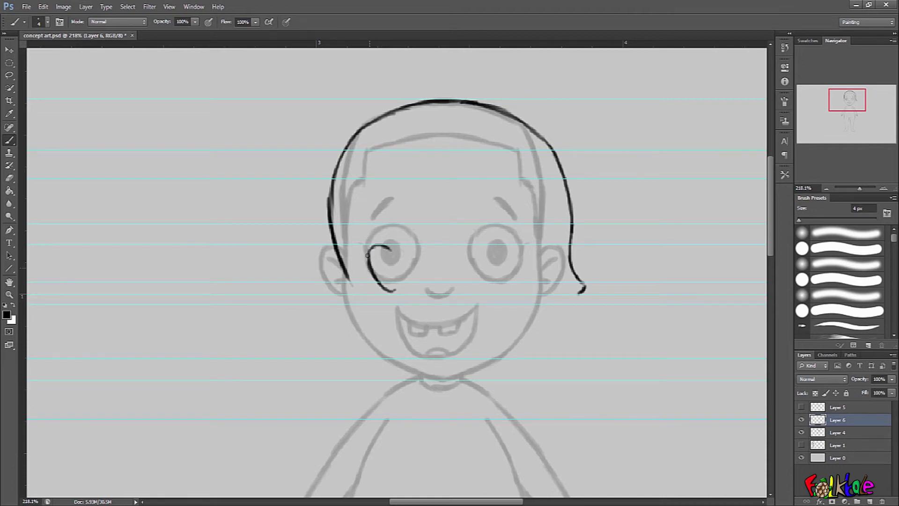
pyautogui.moveTo(375, 252); pyautogui.dragTo(393, 274)
pyautogui.hotkey('ctrl', 'z')
pyautogui.moveTo(376, 253); pyautogui.dragTo(387, 277)
pyautogui.moveTo(339, 252); pyautogui.dragTo(352, 281)
pyautogui.moveTo(334, 253); pyautogui.dragTo(348, 280)
pyautogui.hotkey('ctrl', 'alt', 'z')
pyautogui.hotkey('ctrl', 'alt', 'z')
pyautogui.hotkey('ctrl', 'alt', 'z')
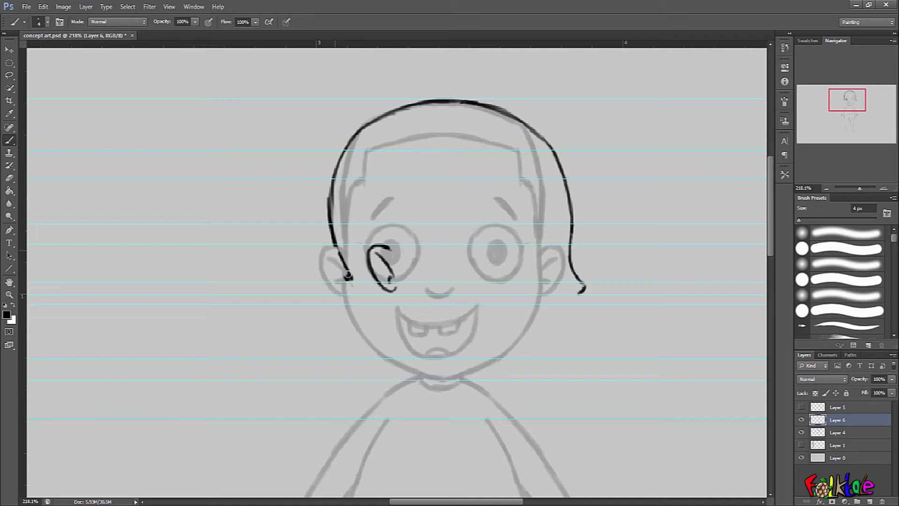
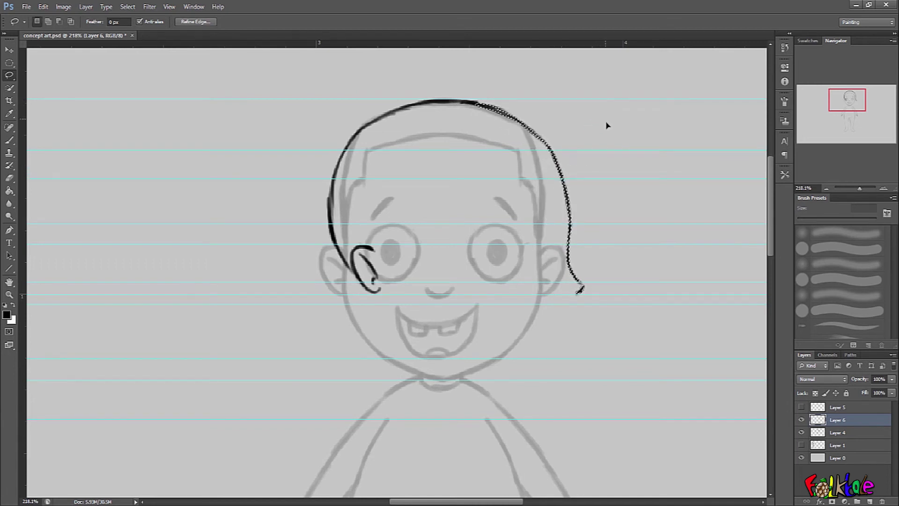
# - Undo the last shift of the selected forehead outline, deselect it and return to the Brush tool
pyautogui.hotkey('ctrl', 'z')
pyautogui.click(620, 210)
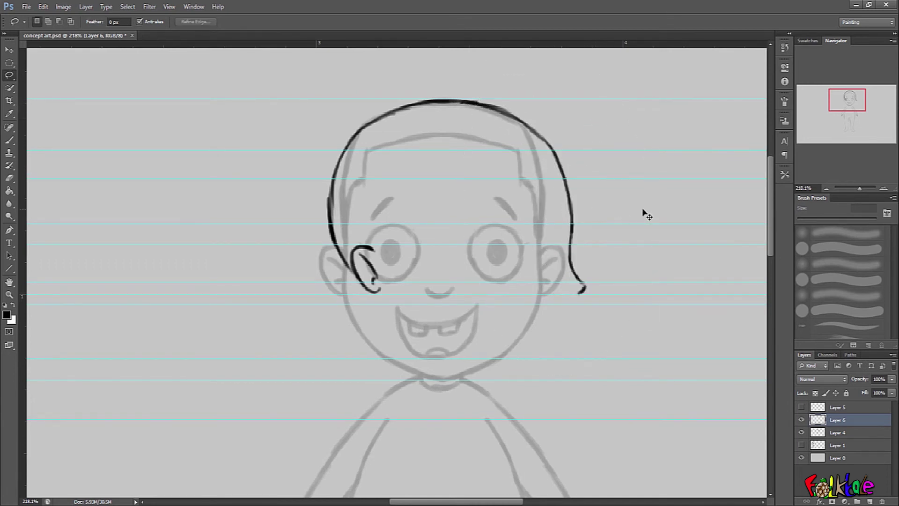
pyautogui.click(9, 140)
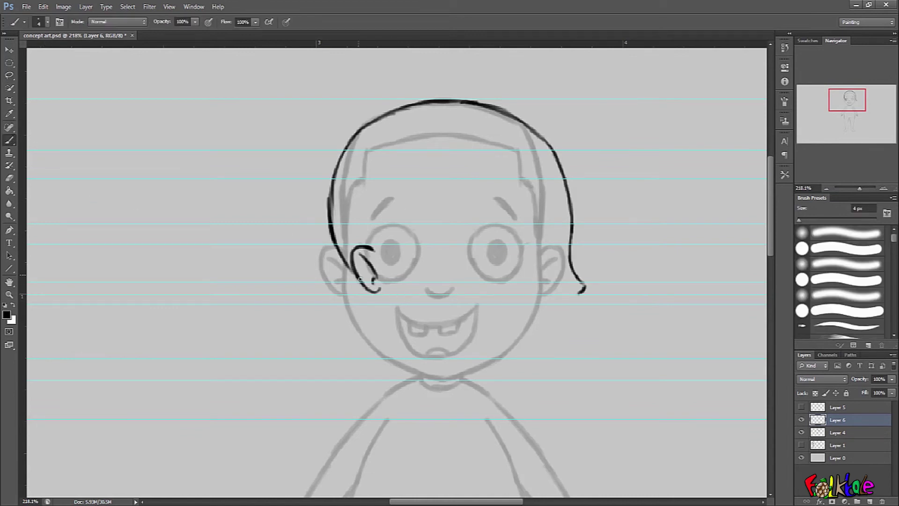
# - Close the earlobe and draw the jawline curving from beneath the ear to the chin guide
pyautogui.moveTo(353, 272); pyautogui.dragTo(368, 290)
pyautogui.moveTo(380, 286); pyautogui.dragTo(399, 330)
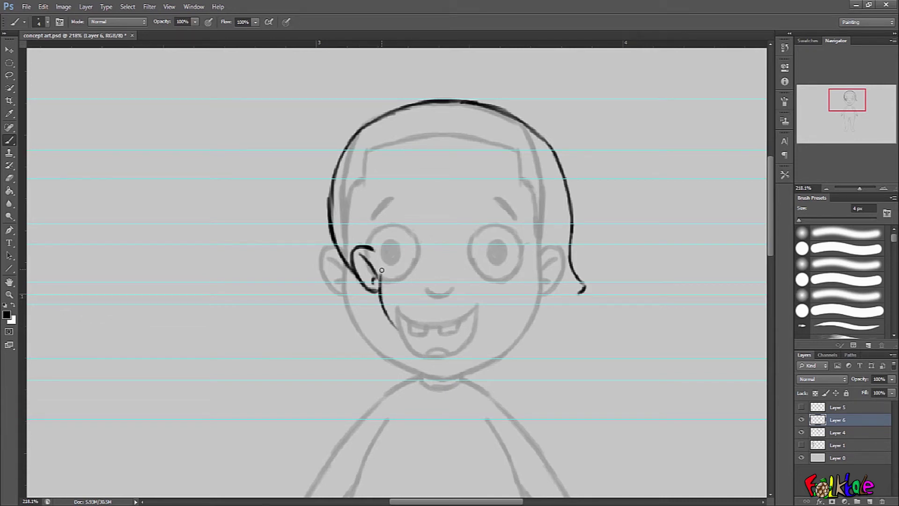
pyautogui.moveTo(382, 279)
pyautogui.mouseDown()
pyautogui.moveTo(381, 289)
pyautogui.moveTo(387, 284)
pyautogui.mouseUp()
pyautogui.moveTo(386, 316); pyautogui.dragTo(451, 367)
pyautogui.moveTo(417, 346); pyautogui.dragTo(464, 369)
pyautogui.moveTo(419, 345); pyautogui.dragTo(479, 376)
pyautogui.hotkey('ctrl', 'alt', 'z')
pyautogui.hotkey('ctrl', 'alt', 'z')
pyautogui.hotkey('ctrl', 'alt', 'z')
pyautogui.hotkey('ctrl', 'alt', 'z')
pyautogui.moveTo(406, 339); pyautogui.dragTo(483, 379)
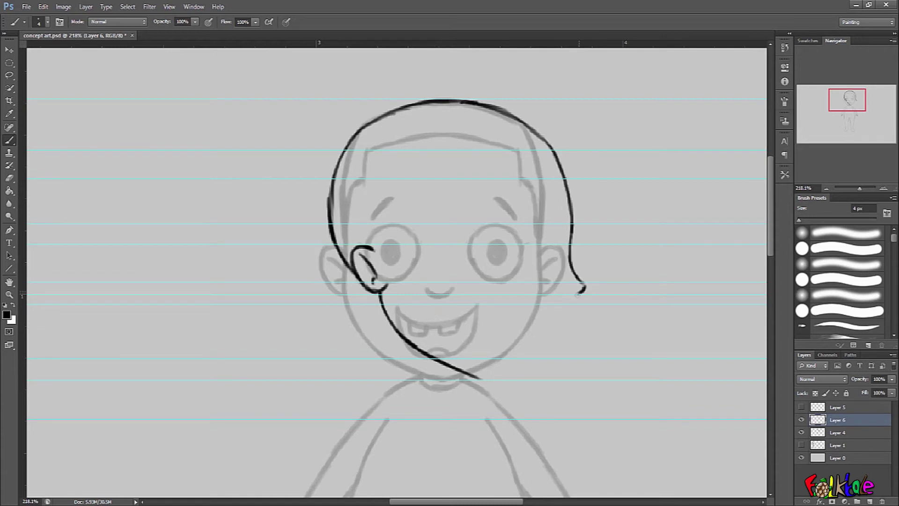
# - Redraw the underside of the nose and draw the upper lip and lower edge of the open mouth
pyautogui.hotkey('ctrl', 'z')
pyautogui.moveTo(580, 281); pyautogui.dragTo(576, 291)
pyautogui.moveTo(555, 313)
pyautogui.mouseDown()
pyautogui.moveTo(517, 307)
pyautogui.moveTo(525, 327)
pyautogui.moveTo(516, 307)
pyautogui.moveTo(542, 350)
pyautogui.moveTo(532, 344)
pyautogui.moveTo(528, 336)
pyautogui.moveTo(545, 349)
pyautogui.moveTo(528, 339)
pyautogui.moveTo(547, 351)
pyautogui.mouseUp()
pyautogui.moveTo(536, 346); pyautogui.dragTo(555, 355)
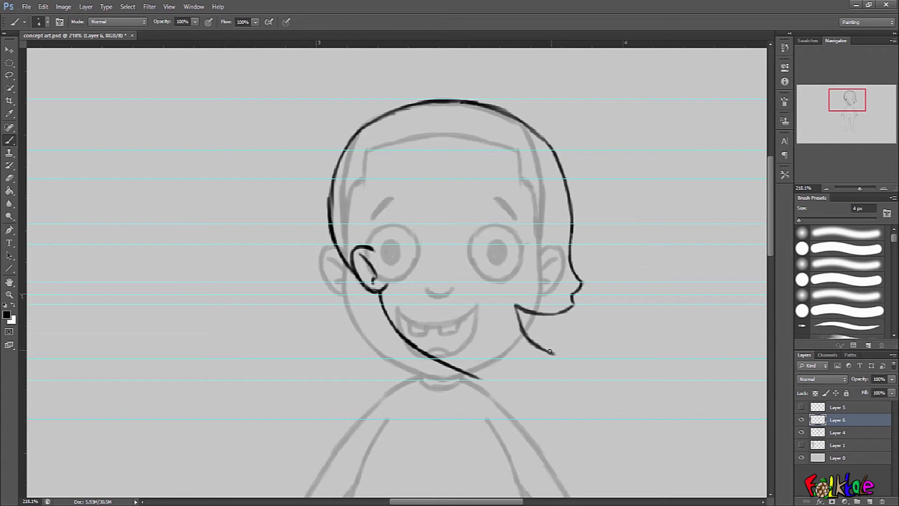
# - Add the upper tooth and close the front of the open mouth down to the lower lip
pyautogui.moveTo(557, 324); pyautogui.dragTo(567, 308)
pyautogui.hotkey('ctrl', 'z')
pyautogui.moveTo(568, 308)
pyautogui.mouseDown()
pyautogui.moveTo(546, 321)
pyautogui.moveTo(570, 320)
pyautogui.moveTo(553, 321)
pyautogui.moveTo(558, 355)
pyautogui.mouseUp()
pyautogui.moveTo(550, 354); pyautogui.dragTo(557, 357)
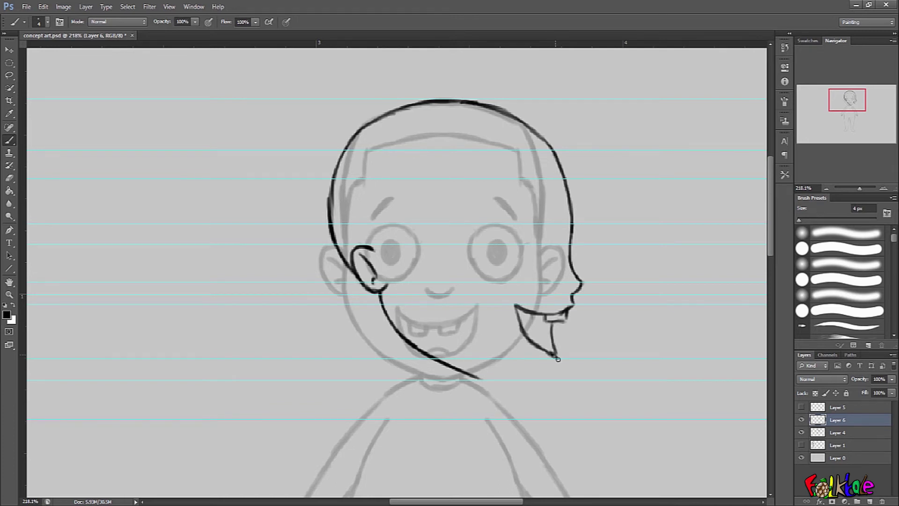
# - Draw the chin below the lower lip and extend the jawline along the chin guide to meet it
pyautogui.moveTo(554, 357)
pyautogui.mouseDown()
pyautogui.moveTo(527, 374)
pyautogui.moveTo(553, 361)
pyautogui.mouseUp()
pyautogui.press('e')
pyautogui.press('b')
pyautogui.moveTo(554, 357); pyautogui.dragTo(523, 378)
pyautogui.moveTo(448, 363); pyautogui.dragTo(525, 378)
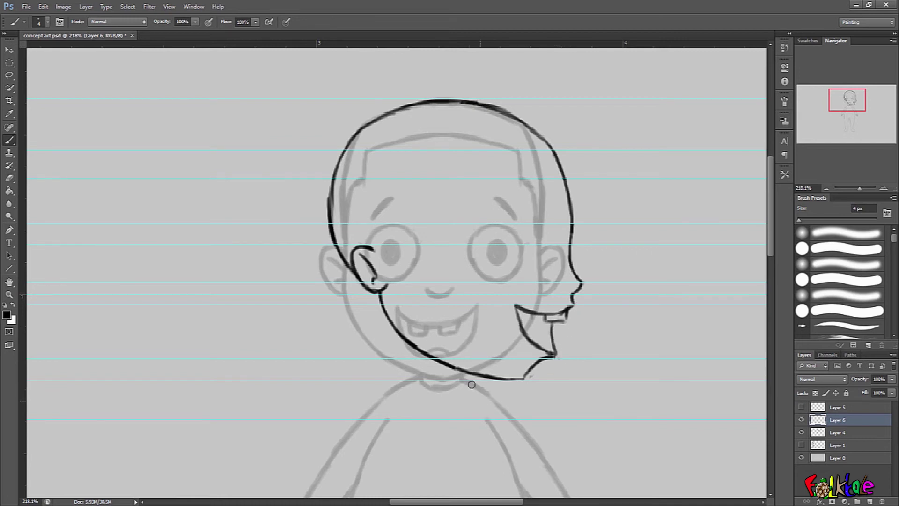
# - Rework the lower lip and front mouth edge farther back and add the tongue inside the mouth
pyautogui.hotkey('ctrl', 'z')
pyautogui.moveTo(528, 341)
pyautogui.mouseDown()
pyautogui.moveTo(543, 358)
pyautogui.moveTo(566, 331)
pyautogui.moveTo(553, 336)
pyautogui.moveTo(553, 324)
pyautogui.moveTo(545, 354)
pyautogui.mouseUp()
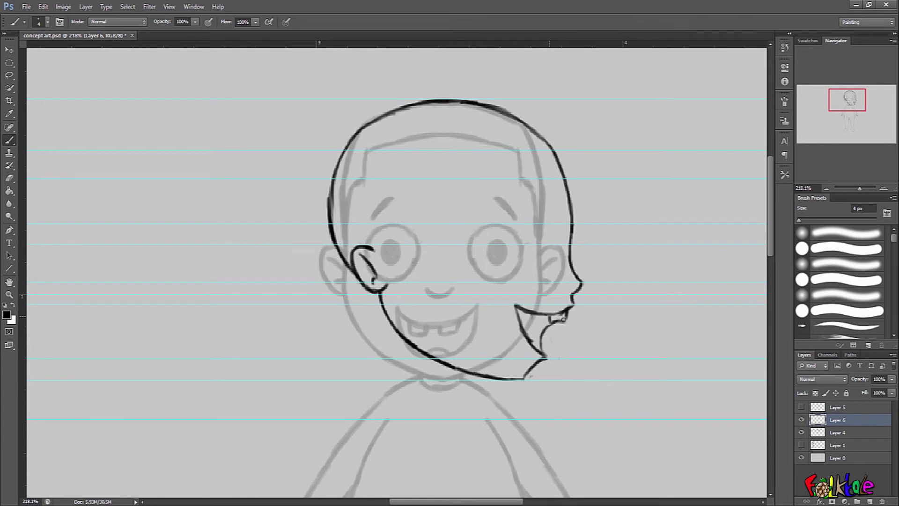
pyautogui.moveTo(530, 342); pyautogui.dragTo(541, 340)
# - Examine the side-view head outline against the faded front view at different magnifications
pyautogui.moveTo(627, 300); pyautogui.dragTo(618, 273)
pyautogui.scroll(1, 618, 274)
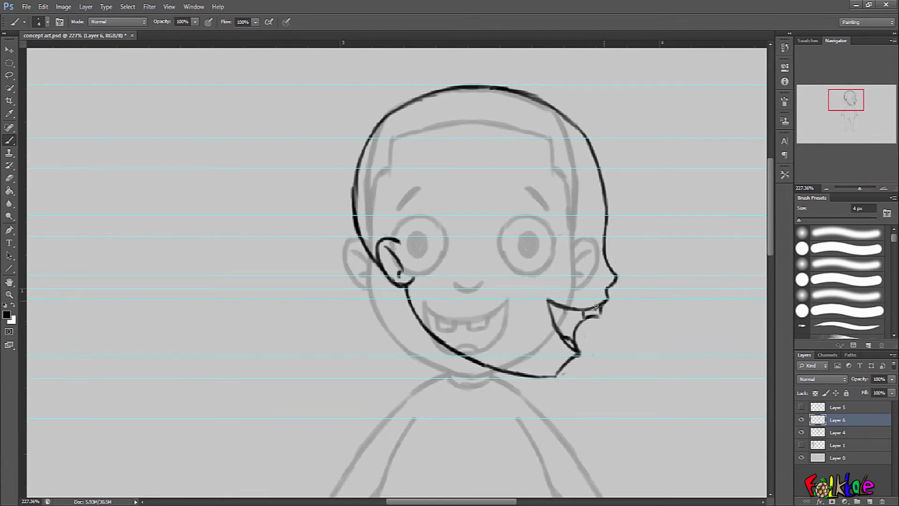
pyautogui.moveTo(639, 248); pyautogui.dragTo(656, 236)
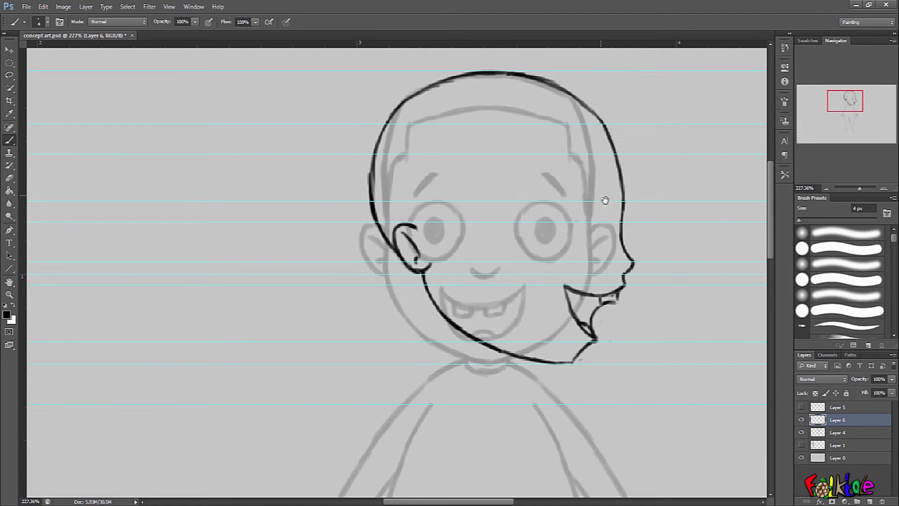
pyautogui.scroll(-3, 604, 199)
pyautogui.scroll(4, 698, 187)
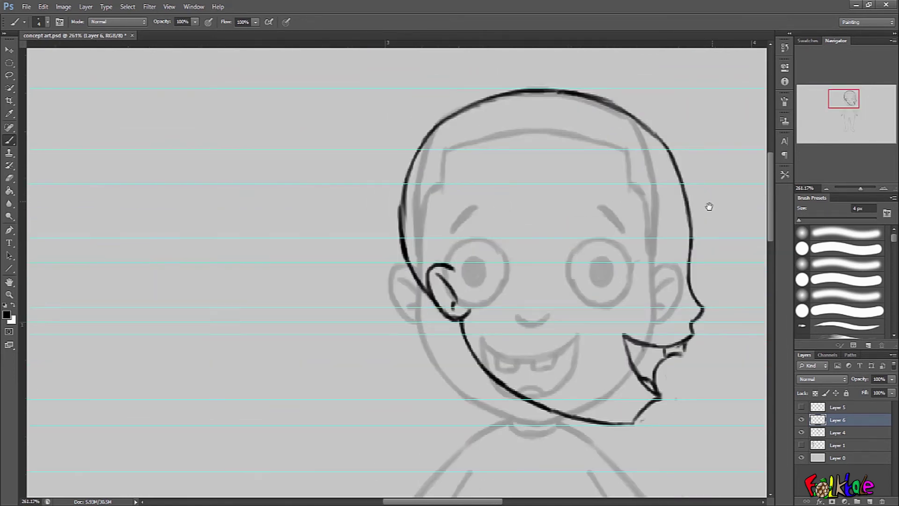
pyautogui.moveTo(712, 203); pyautogui.dragTo(697, 213)
pyautogui.scroll(-3, 698, 199)
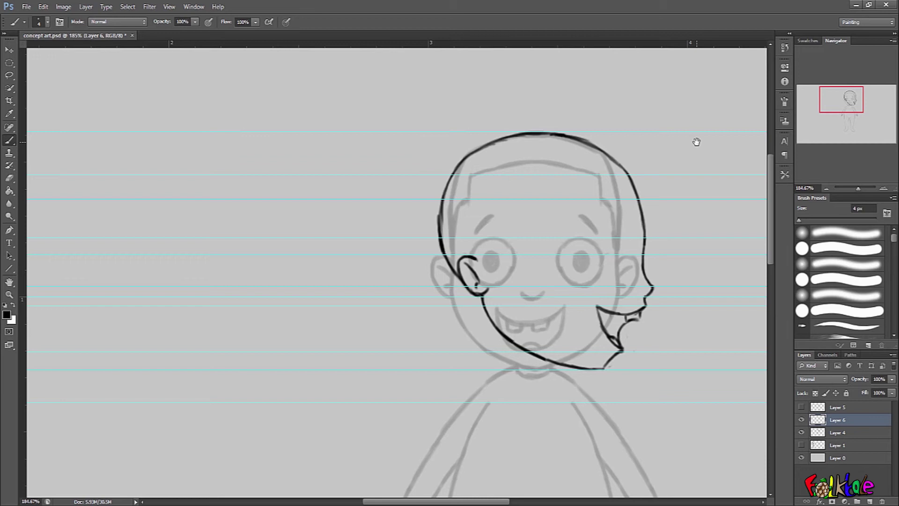
pyautogui.scroll(2, 625, 177)
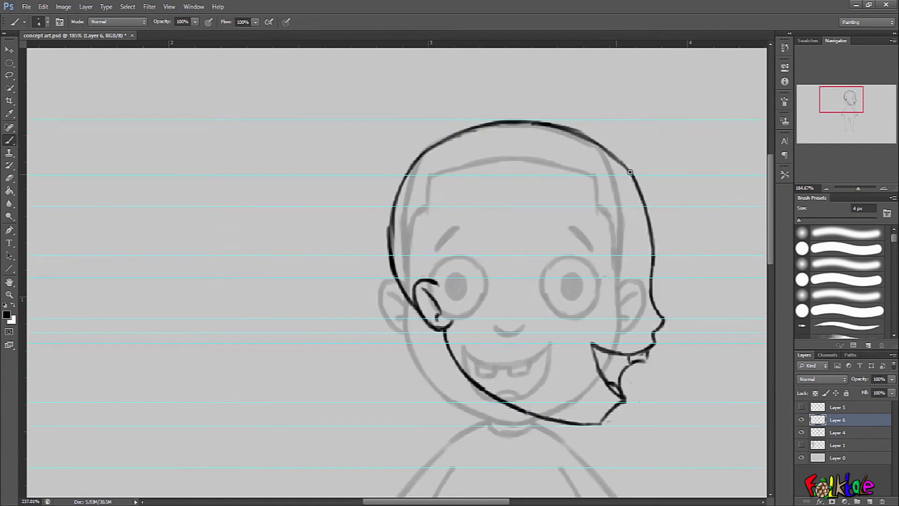
# - Replace the rounded upper forehead line with an angular hair corner that joins the crown and forehead
pyautogui.hotkey('ctrl', 'alt', 'z')
pyautogui.hotkey('ctrl', 'alt', 'z')
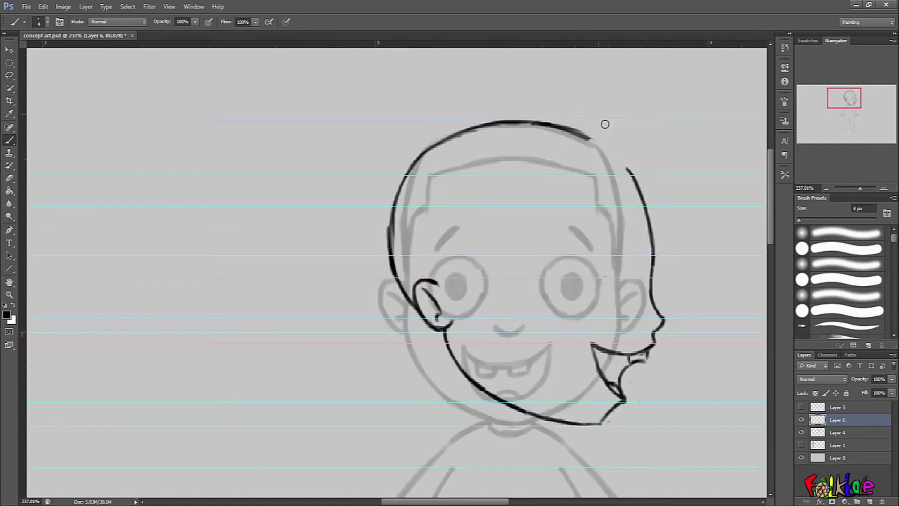
pyautogui.moveTo(626, 164); pyautogui.dragTo(628, 169)
pyautogui.moveTo(580, 135)
pyautogui.mouseDown()
pyautogui.moveTo(619, 146)
pyautogui.moveTo(559, 129)
pyautogui.moveTo(629, 173)
pyautogui.mouseUp()
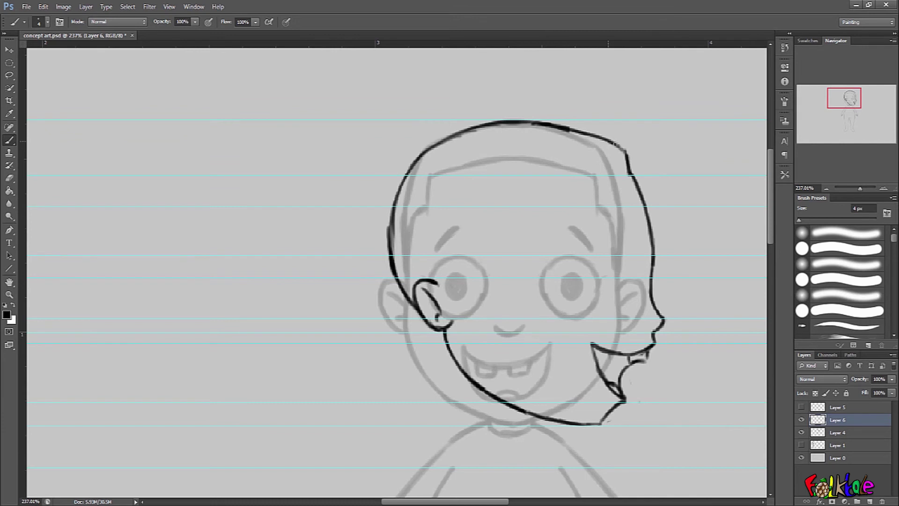
pyautogui.hotkey('ctrl', 'z')
# - Place a horizontal guide at the middle of the front hairline and draw the side hairline stepping down to the temple
pyautogui.moveTo(546, 44); pyautogui.dragTo(566, 158)
pyautogui.moveTo(602, 164); pyautogui.dragTo(579, 179)
pyautogui.moveTo(628, 160); pyautogui.dragTo(644, 202)
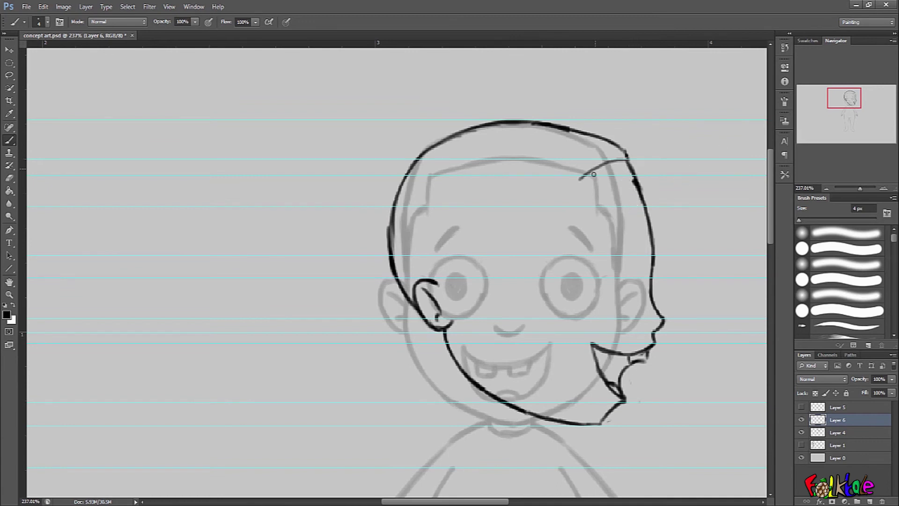
pyautogui.hotkey('ctrl', 'z')
pyautogui.hotkey('ctrl', 'z')
pyautogui.moveTo(627, 159)
pyautogui.mouseDown()
pyautogui.moveTo(595, 161)
pyautogui.moveTo(621, 161)
pyautogui.moveTo(558, 178)
pyautogui.moveTo(593, 160)
pyautogui.moveTo(545, 187)
pyautogui.moveTo(605, 161)
pyautogui.moveTo(536, 180)
pyautogui.moveTo(534, 203)
pyautogui.moveTo(556, 171)
pyautogui.moveTo(534, 180)
pyautogui.mouseUp()
pyautogui.hotkey('ctrl', 'z')
pyautogui.moveTo(537, 178)
pyautogui.mouseDown()
pyautogui.moveTo(530, 205)
pyautogui.moveTo(505, 218)
pyautogui.moveTo(492, 255)
pyautogui.mouseUp()
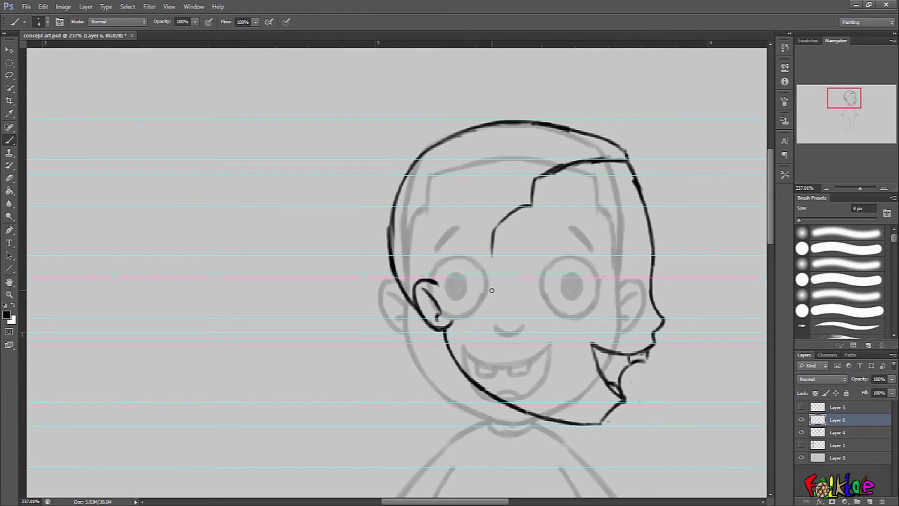
# - Lasso the side-view ear and shift it slightly forward toward the face
pyautogui.scroll(1, 656, 240)
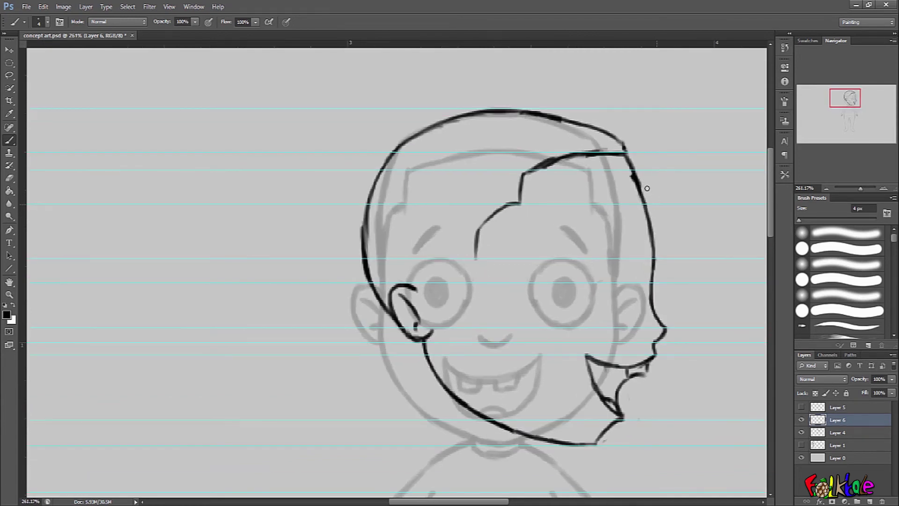
pyautogui.click(9, 75)
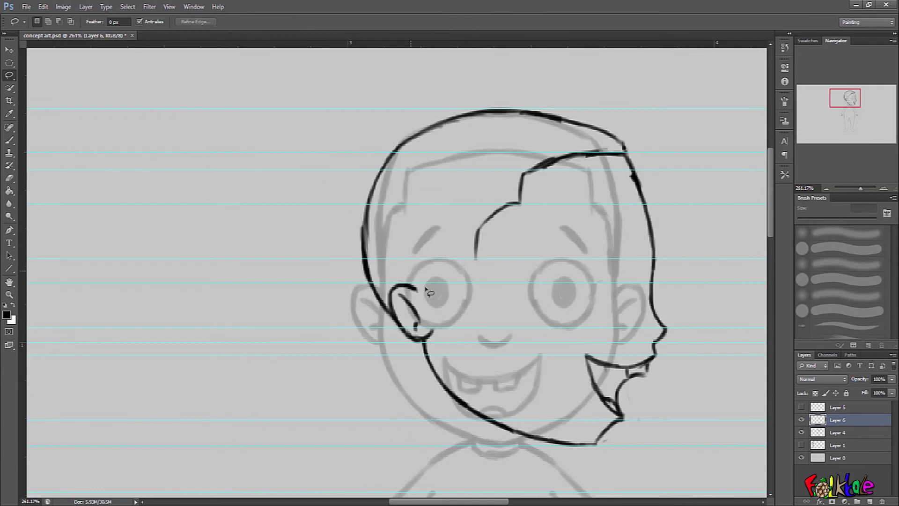
pyautogui.moveTo(424, 274)
pyautogui.mouseDown()
pyautogui.moveTo(440, 328)
pyautogui.moveTo(430, 345)
pyautogui.moveTo(394, 324)
pyautogui.moveTo(401, 264)
pyautogui.moveTo(424, 272)
pyautogui.moveTo(412, 288)
pyautogui.moveTo(429, 290)
pyautogui.mouseUp()
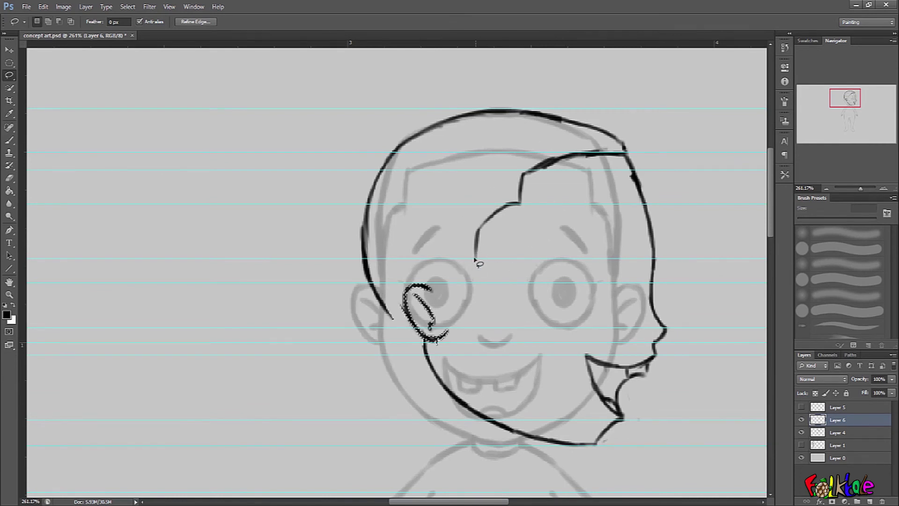
# - Try to extend the side hairline down to the shifted ear and join it to the ear's upper front edge
pyautogui.click(10, 142)
pyautogui.hotkey('ctrl', 'd')
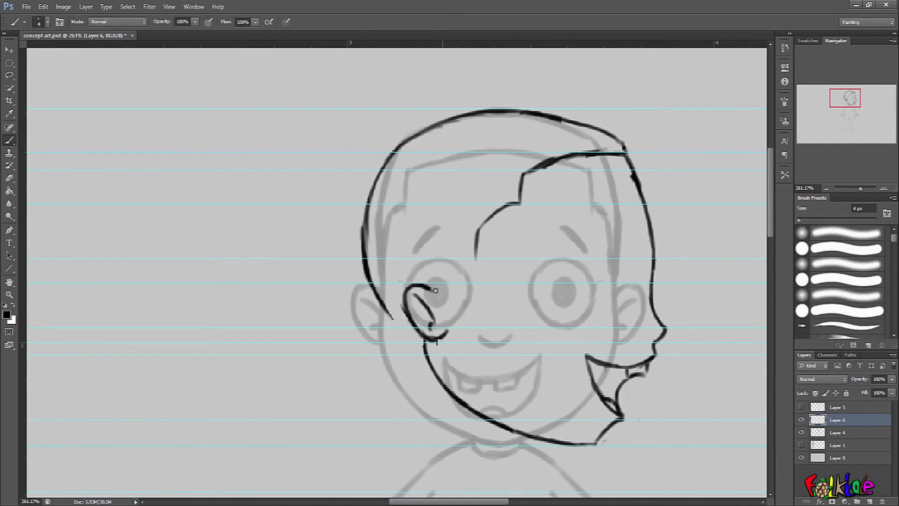
pyautogui.moveTo(436, 292); pyautogui.dragTo(443, 295)
pyautogui.moveTo(477, 258)
pyautogui.mouseDown()
pyautogui.moveTo(482, 227)
pyautogui.moveTo(457, 274)
pyautogui.mouseUp()
pyautogui.moveTo(475, 238); pyautogui.dragTo(453, 291)
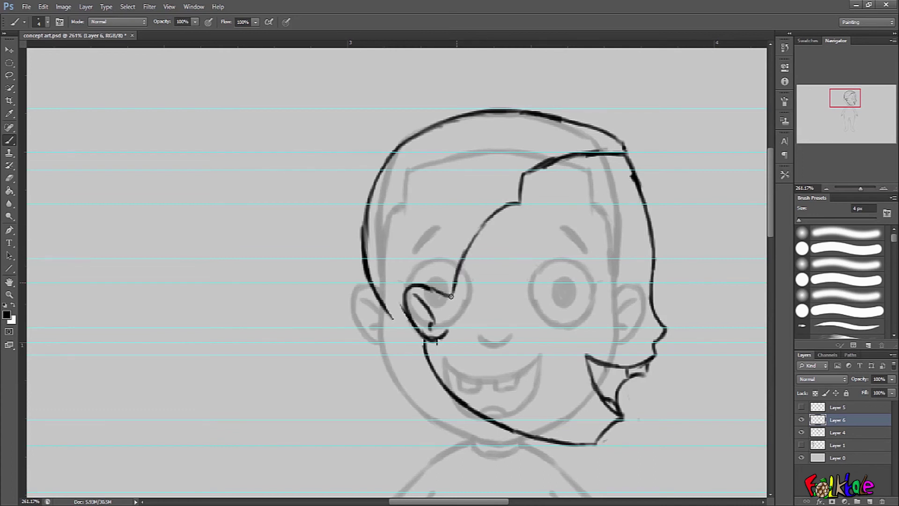
pyautogui.hotkey('ctrl', 'alt', 'z')
pyautogui.hotkey('ctrl', 'alt', 'z')
pyautogui.moveTo(434, 287); pyautogui.dragTo(451, 293)
# - Undo the hairline strokes and the ear's forward shift, going back to the plain side-view head outline
pyautogui.hotkey('ctrl', 'alt', 'z')
pyautogui.hotkey('ctrl', 'alt', 'z')
pyautogui.hotkey('ctrl', 'alt', 'z')
pyautogui.hotkey('ctrl', 'alt', 'z')
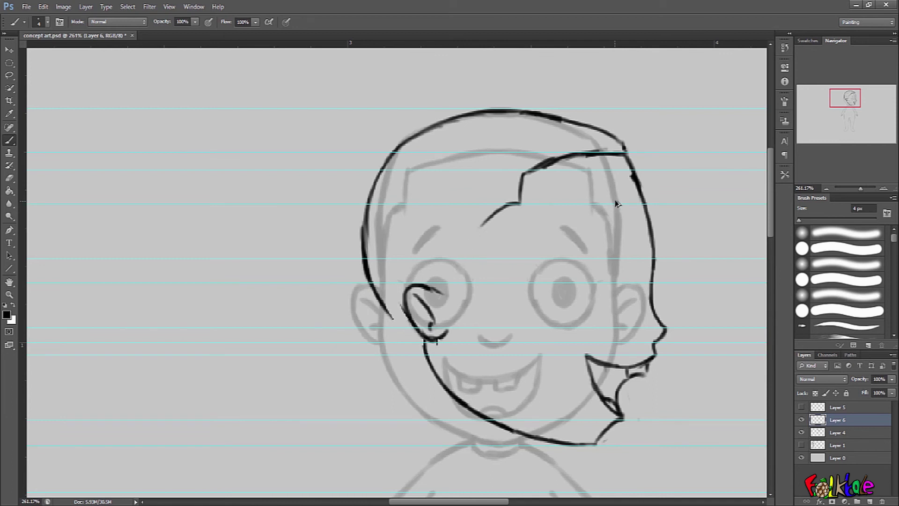
pyautogui.hotkey('ctrl', 'alt', 'z')
pyautogui.hotkey('ctrl', 'alt', 'z')
pyautogui.hotkey('ctrl', 'alt', 'z')
pyautogui.hotkey('ctrl', 'alt', 'z')
pyautogui.hotkey('ctrl', 'alt', 'z')
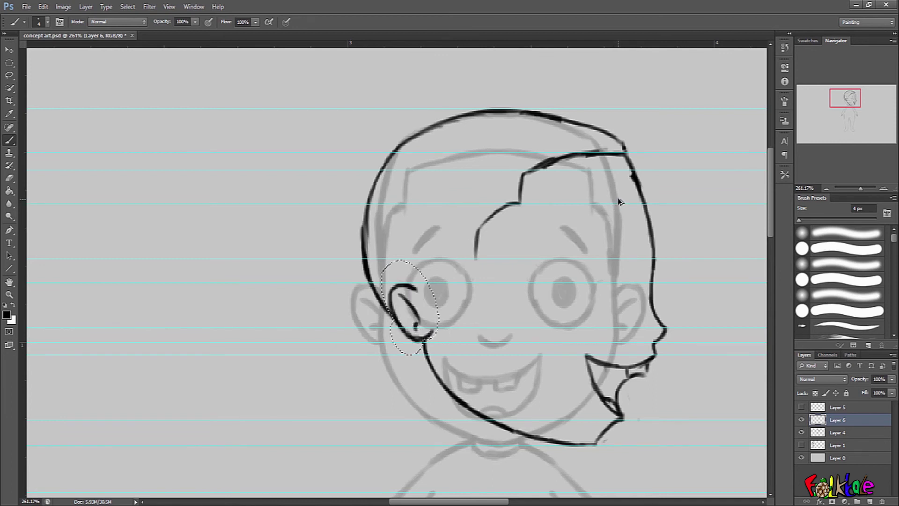
pyautogui.hotkey('ctrl', 'alt', 'z')
pyautogui.hotkey('ctrl', 'alt', 'z')
pyautogui.hotkey('ctrl', 'alt', 'z')
pyautogui.hotkey('ctrl', 'alt', 'z')
pyautogui.hotkey('ctrl', 'alt', 'z')
pyautogui.hotkey('ctrl', 'alt', 'z')
pyautogui.hotkey('ctrl', 'alt', 'z')
pyautogui.hotkey('ctrl', 'alt', 'z')
pyautogui.hotkey('ctrl', 'alt', 'z')
pyautogui.hotkey('ctrl', 'alt', 'z')
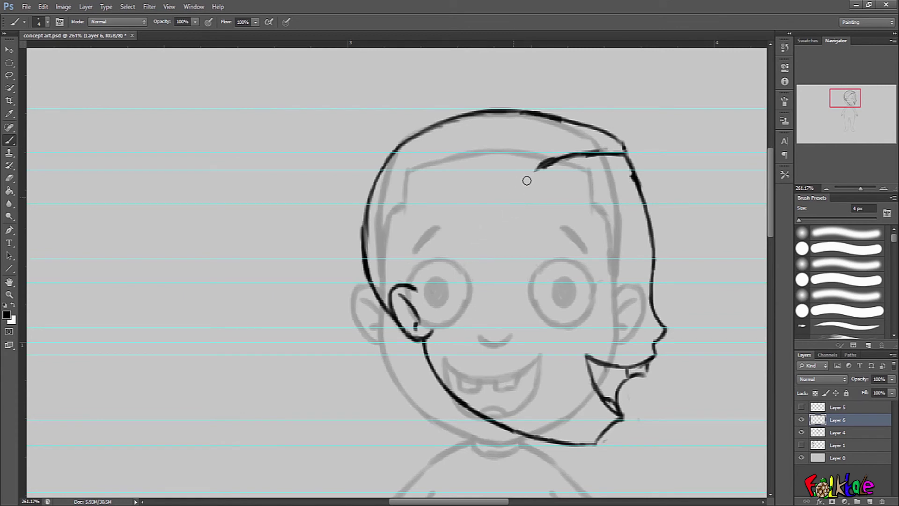
pyautogui.hotkey('ctrl', 'alt', 'z')
pyautogui.hotkey('ctrl', 'alt', 'z')
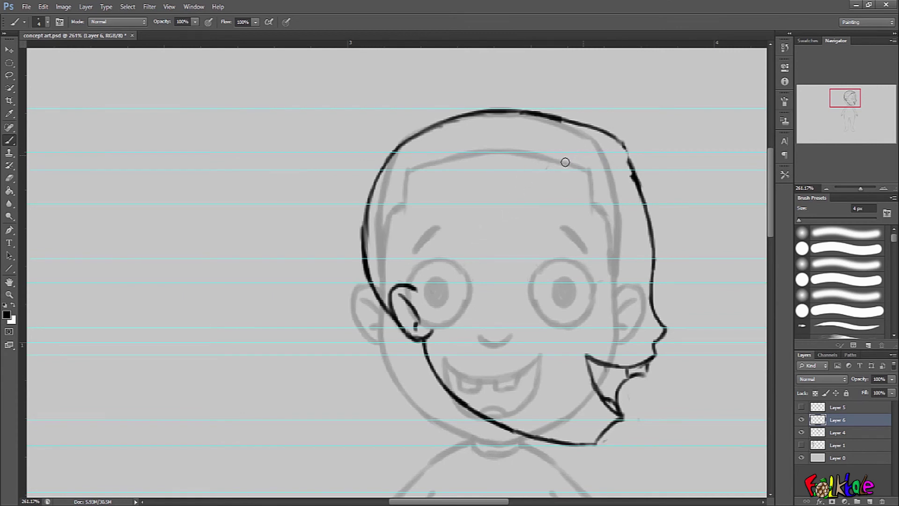
pyautogui.hotkey('ctrl', 'alt', 'z')
# - Try to round the forehead corner and start a lower hairline sloping back from it
pyautogui.moveTo(627, 148); pyautogui.dragTo(631, 174)
pyautogui.moveTo(628, 163)
pyautogui.mouseDown()
pyautogui.moveTo(630, 172)
pyautogui.moveTo(545, 201)
pyautogui.mouseUp()
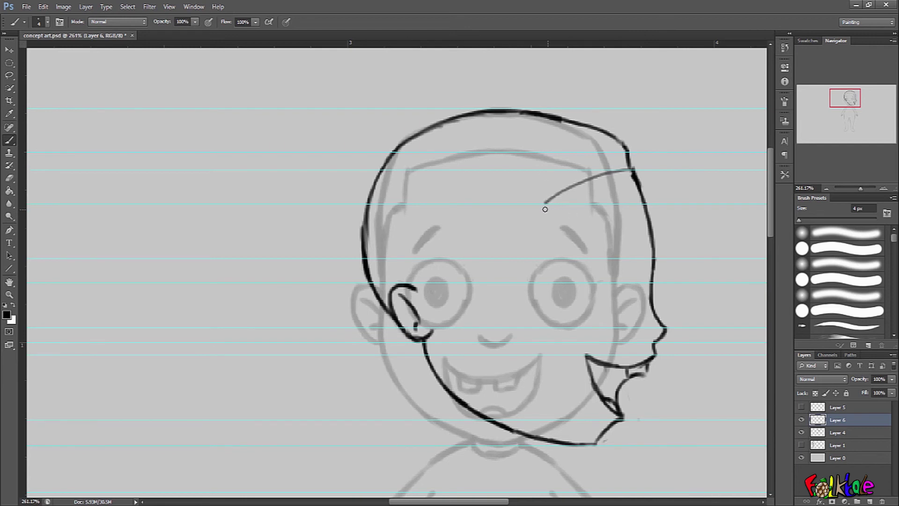
pyautogui.hotkey('ctrl', 'z')
# - Draw the front hairline back from the angular forehead corner along the guide, curving its end down toward the temple
pyautogui.moveTo(627, 155); pyautogui.dragTo(644, 205)
pyautogui.moveTo(619, 153)
pyautogui.mouseDown()
pyautogui.moveTo(520, 157)
pyautogui.moveTo(564, 150)
pyautogui.mouseUp()
pyautogui.hotkey('ctrl', 'alt', 'z')
pyautogui.hotkey('ctrl', 'alt', 'z')
pyautogui.hotkey('ctrl', 'alt', 'z')
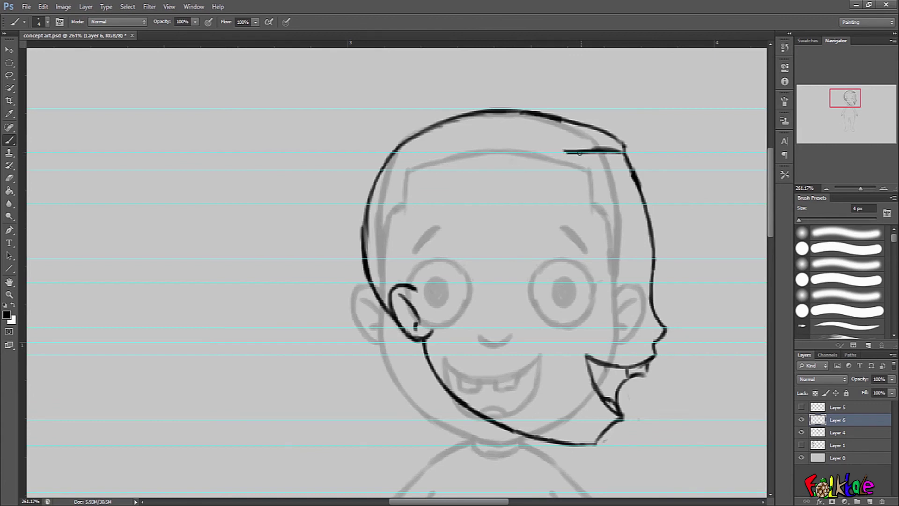
pyautogui.moveTo(573, 152)
pyautogui.mouseDown()
pyautogui.moveTo(513, 167)
pyautogui.moveTo(551, 153)
pyautogui.moveTo(509, 171)
pyautogui.mouseUp()
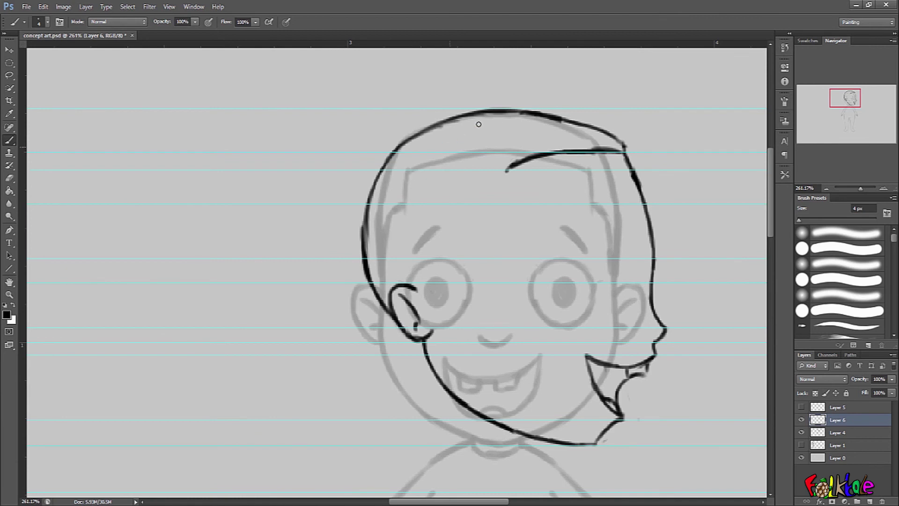
# - Draw the side hairline stepping down from the temple and join it to the upper front edge of the ear
pyautogui.moveTo(508, 169); pyautogui.dragTo(504, 202)
pyautogui.hotkey('ctrl', 'alt', 'z')
pyautogui.hotkey('ctrl', 'alt', 'z')
pyautogui.hotkey('ctrl', 'alt', 'z')
pyautogui.moveTo(508, 169)
pyautogui.mouseDown()
pyautogui.moveTo(501, 206)
pyautogui.moveTo(467, 222)
pyautogui.moveTo(442, 286)
pyautogui.moveTo(416, 288)
pyautogui.moveTo(434, 293)
pyautogui.mouseUp()
pyautogui.hotkey('ctrl', 'z')
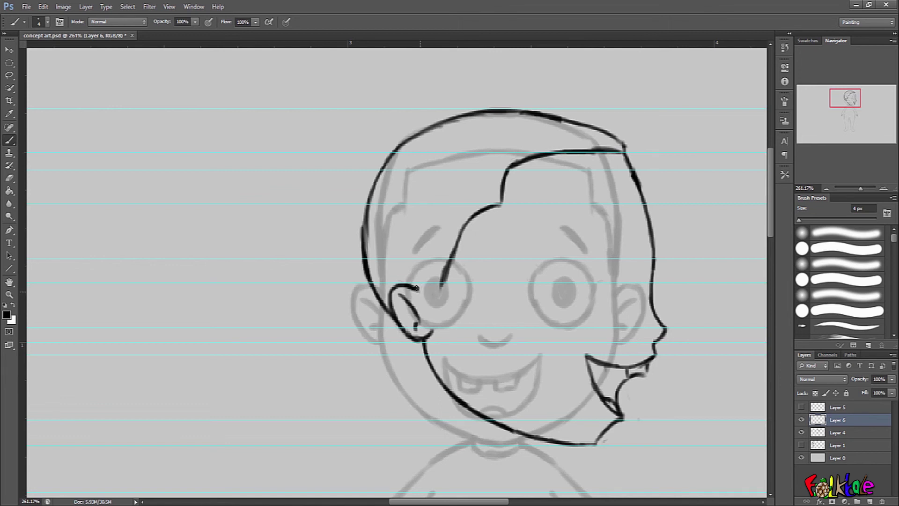
pyautogui.moveTo(415, 288)
pyautogui.mouseDown()
pyautogui.moveTo(441, 281)
pyautogui.moveTo(434, 300)
pyautogui.mouseUp()
pyautogui.hotkey('ctrl', 'z')
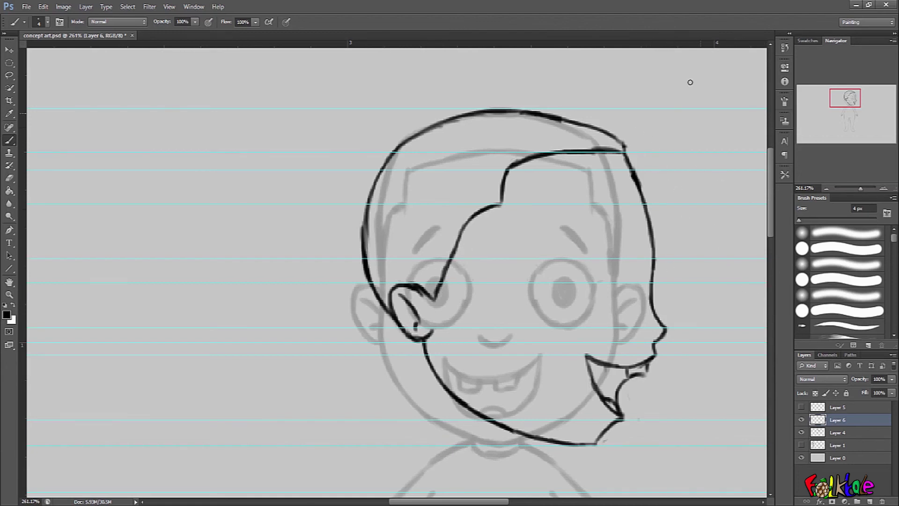
# - Place horizontal guides at the upper and lower ends of the front-view eyebrow and draw the side-view eyebrow between them
pyautogui.scroll(-2, 679, 215)
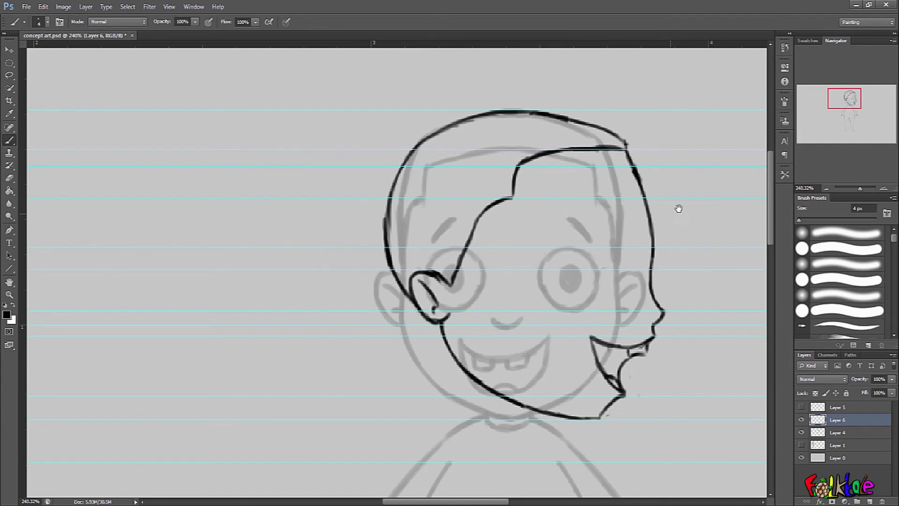
pyautogui.scroll(1, 643, 152)
pyautogui.moveTo(638, 195); pyautogui.dragTo(624, 154)
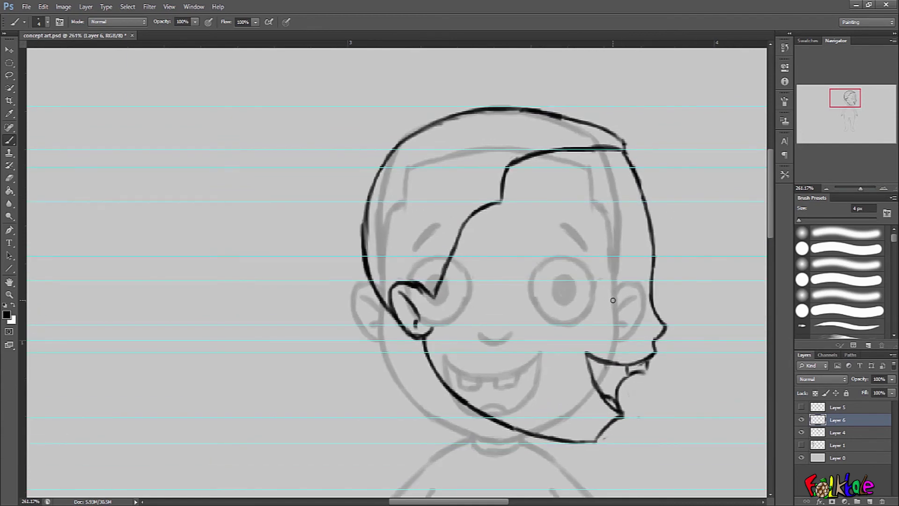
pyautogui.scroll(-2, 671, 187)
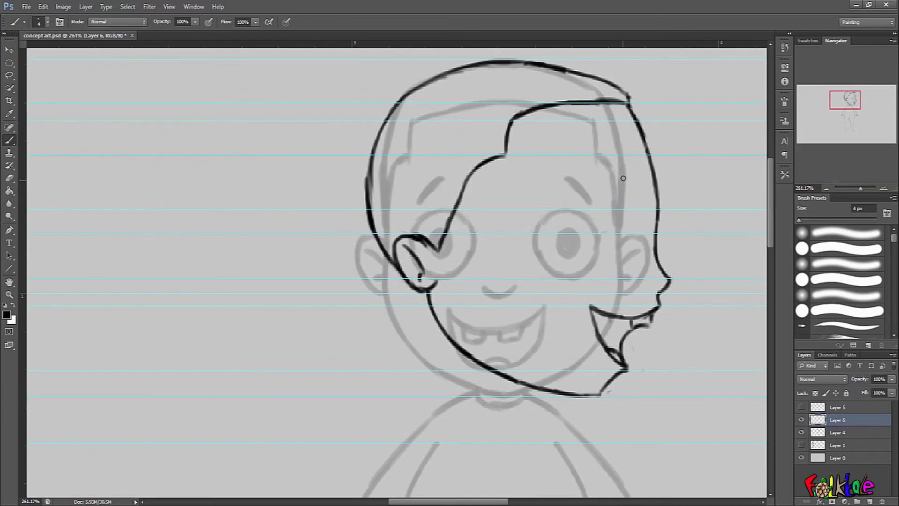
pyautogui.moveTo(628, 46)
pyautogui.mouseDown()
pyautogui.moveTo(640, 175)
pyautogui.moveTo(648, 48)
pyautogui.moveTo(655, 205)
pyautogui.moveTo(609, 199)
pyautogui.moveTo(631, 177)
pyautogui.mouseUp()
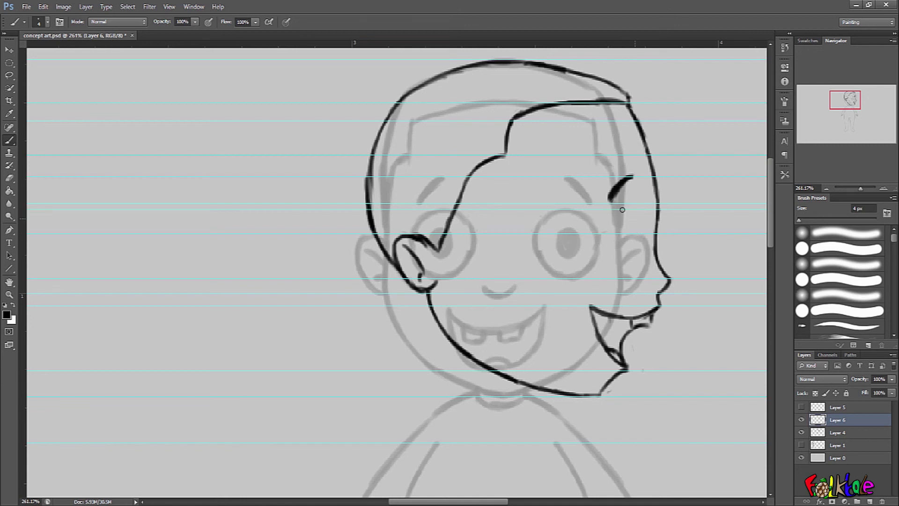
# - Lasso the side-view eyebrow, nudge it slightly toward the front of the face and clear the selection
pyautogui.press('l')
pyautogui.moveTo(612, 161)
pyautogui.mouseDown()
pyautogui.moveTo(592, 185)
pyautogui.moveTo(638, 191)
pyautogui.moveTo(652, 164)
pyautogui.moveTo(640, 186)
pyautogui.mouseUp()
pyautogui.hotkey('ctrl', 'd')
pyautogui.click(13, 139)
pyautogui.hotkey('ctrl', 'd')
# - Draw the side-view eye outline below the eyebrow, with a curved front edge and a rounded back edge
pyautogui.moveTo(640, 240); pyautogui.dragTo(635, 269)
pyautogui.hotkey('ctrl', 'z')
pyautogui.moveTo(635, 211)
pyautogui.mouseDown()
pyautogui.moveTo(646, 250)
pyautogui.moveTo(636, 273)
pyautogui.mouseUp()
pyautogui.moveTo(636, 212); pyautogui.dragTo(639, 266)
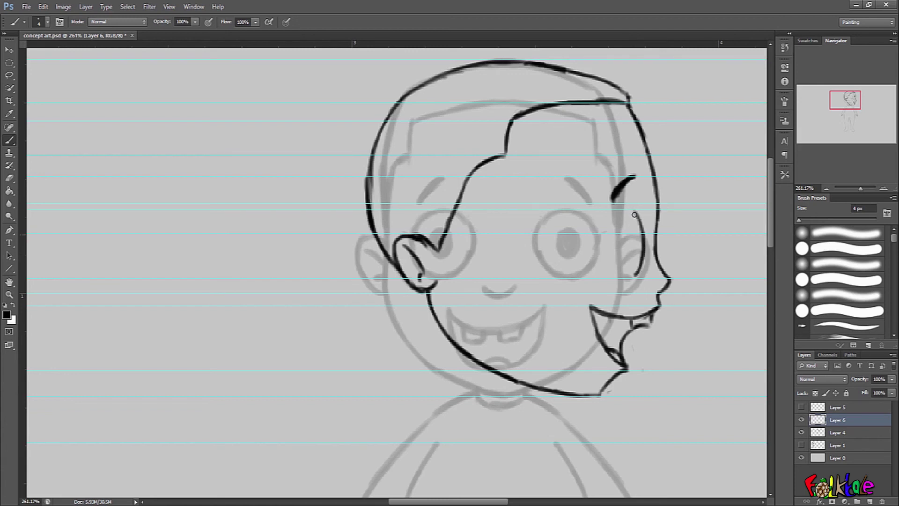
pyautogui.moveTo(634, 210)
pyautogui.mouseDown()
pyautogui.moveTo(609, 227)
pyautogui.moveTo(611, 260)
pyautogui.moveTo(606, 237)
pyautogui.moveTo(624, 273)
pyautogui.mouseUp()
pyautogui.hotkey('ctrl', 'z')
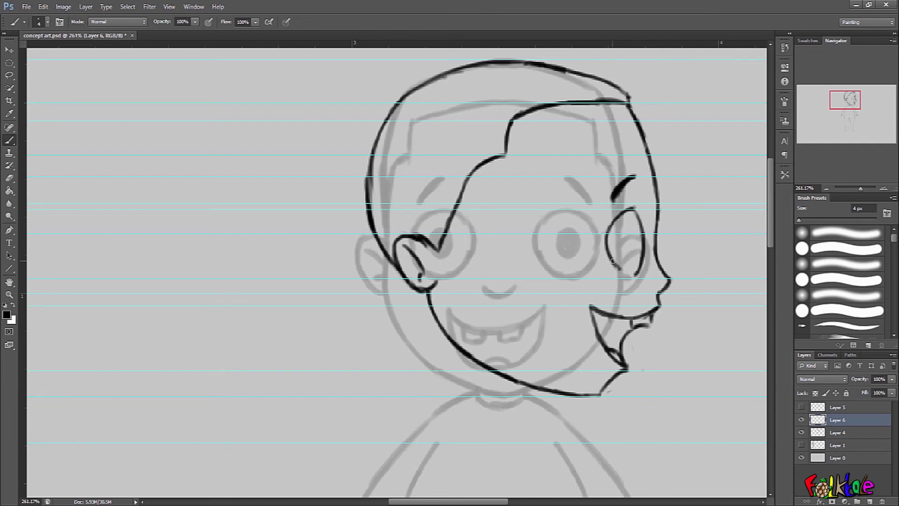
pyautogui.moveTo(638, 279)
pyautogui.mouseDown()
pyautogui.moveTo(606, 251)
pyautogui.moveTo(631, 209)
pyautogui.mouseUp()
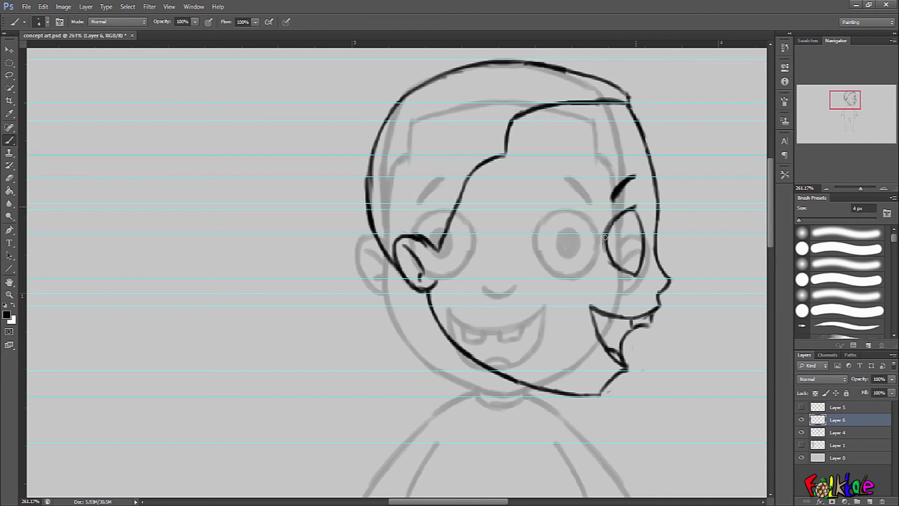
# - Draw a solid dark pupil against the front edge of the side-view eye
pyautogui.moveTo(638, 237); pyautogui.dragTo(636, 246)
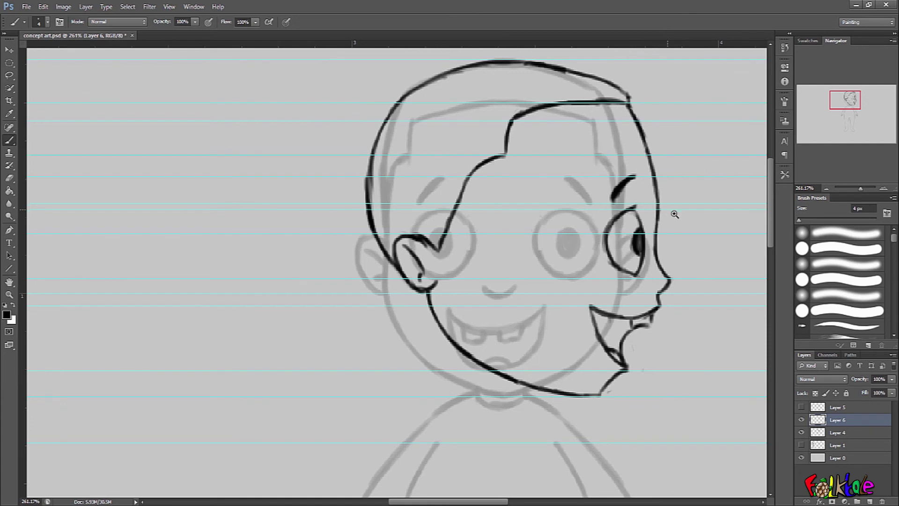
pyautogui.moveTo(675, 212); pyautogui.dragTo(675, 212)
pyautogui.moveTo(600, 240); pyautogui.dragTo(610, 229)
pyautogui.scroll(1, 610, 229)
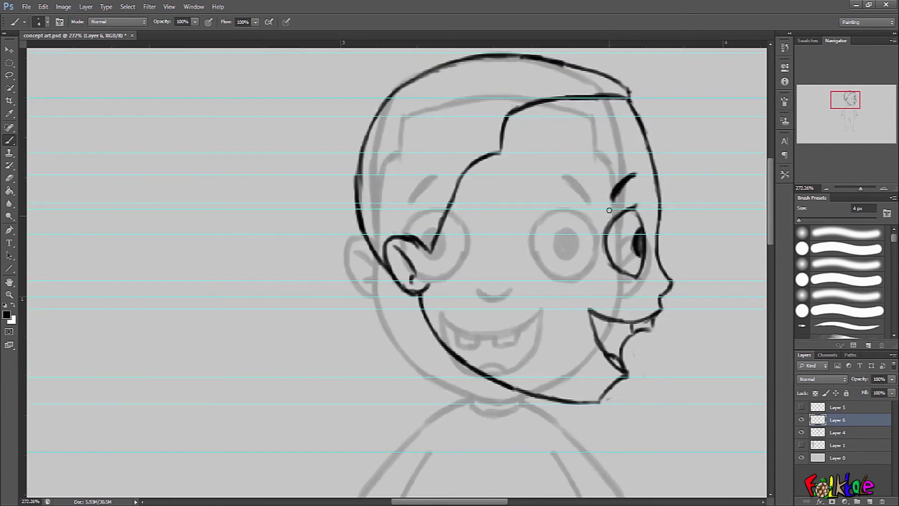
pyautogui.moveTo(524, 268)
pyautogui.mouseDown()
pyautogui.moveTo(492, 318)
pyautogui.moveTo(487, 299)
pyautogui.moveTo(504, 330)
pyautogui.mouseUp()
pyautogui.hotkey('ctrl', 'z')
pyautogui.hotkey('ctrl', 'z')
pyautogui.moveTo(525, 268)
pyautogui.mouseDown()
pyautogui.moveTo(481, 295)
pyautogui.moveTo(510, 343)
pyautogui.mouseUp()
pyautogui.hotkey('ctrl', 'z')
# - Draw and shade the rounded tip of the side-view nose
pyautogui.moveTo(651, 290); pyautogui.dragTo(662, 283)
pyautogui.scroll(-1, 689, 277)
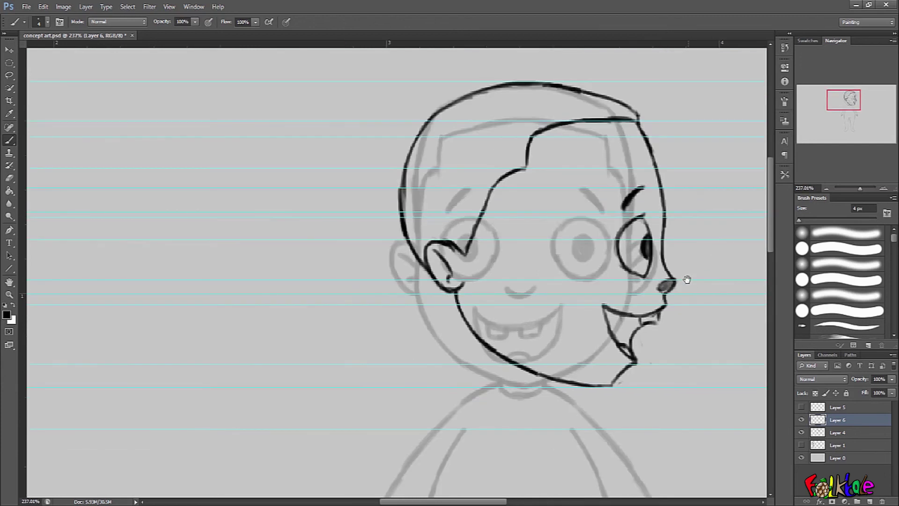
pyautogui.scroll(-2, 604, 287)
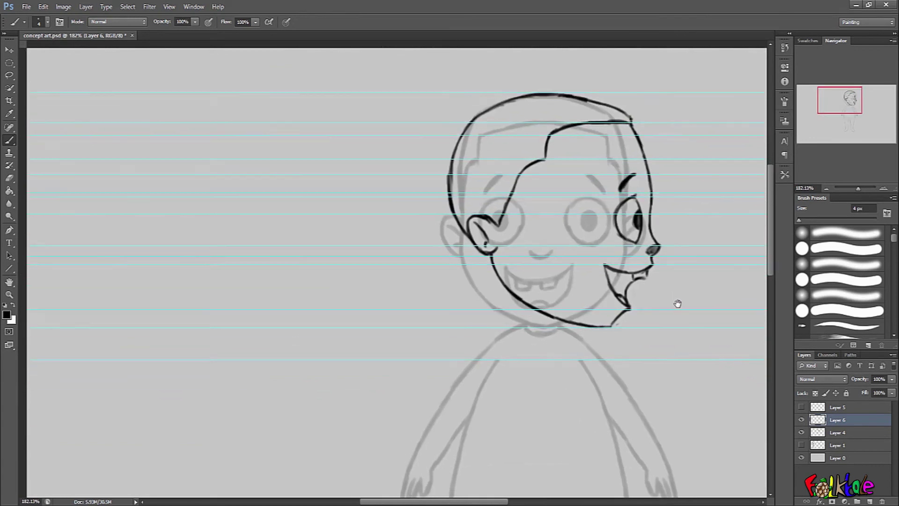
pyautogui.scroll(2, 595, 287)
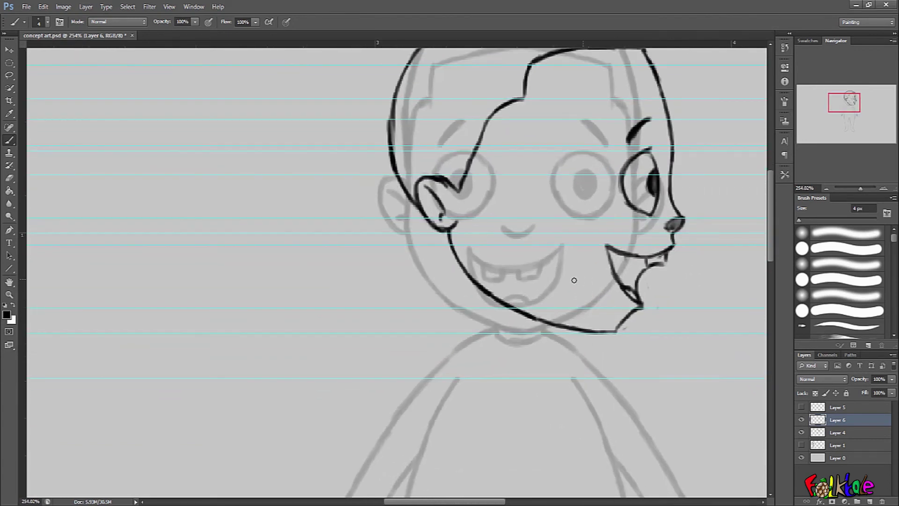
# - Draw the back and front neck lines from the jaw down to the guide at the base of the neck
pyautogui.moveTo(494, 299)
pyautogui.mouseDown()
pyautogui.moveTo(495, 339)
pyautogui.moveTo(543, 333)
pyautogui.mouseUp()
pyautogui.scroll(-1, 639, 280)
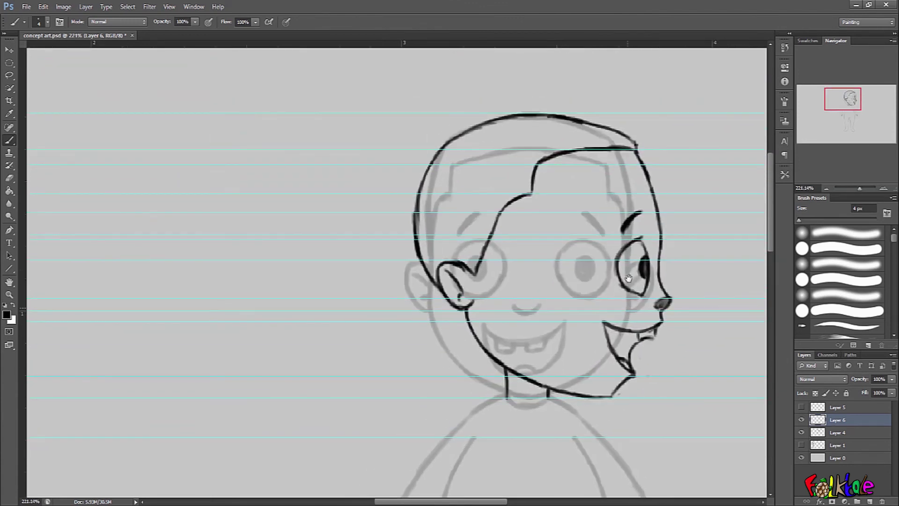
pyautogui.moveTo(652, 273); pyautogui.dragTo(648, 253)
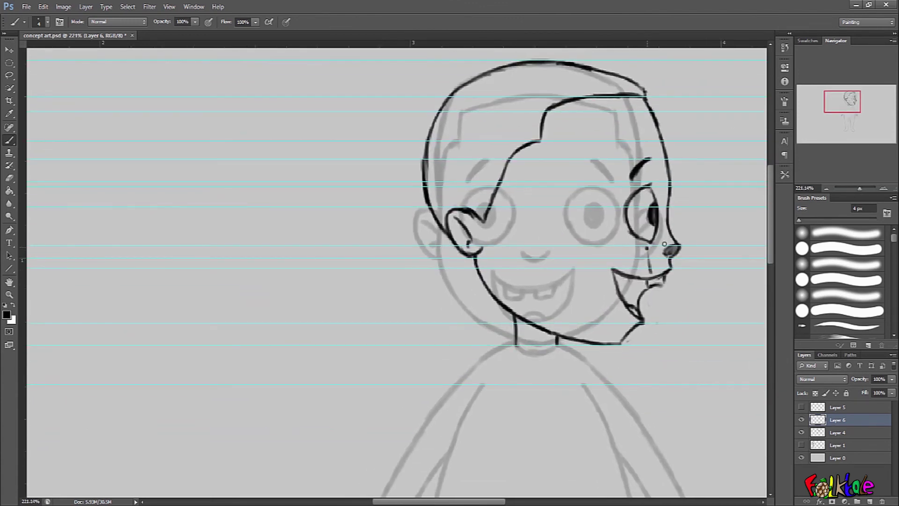
pyautogui.scroll(-1, 694, 255)
pyautogui.scroll(-1, 707, 253)
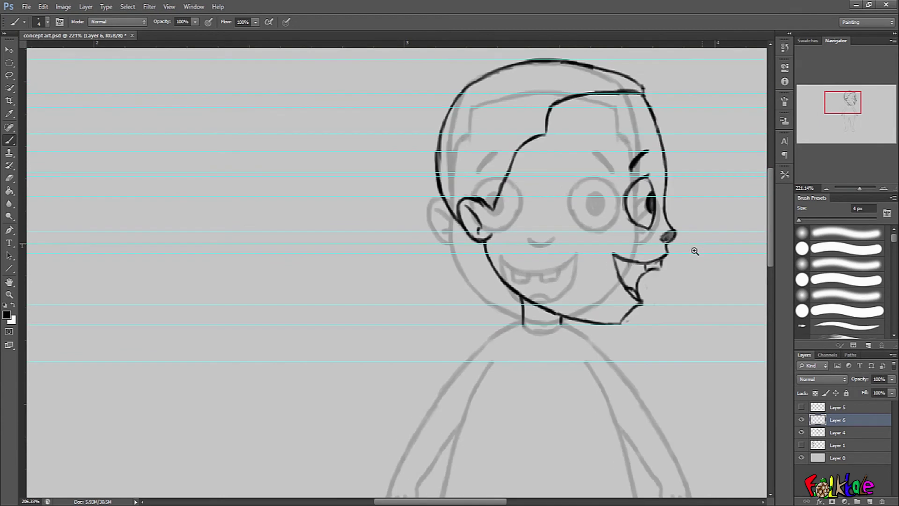
# - Add a new layer directly above the side-view head drawing's layer
pyautogui.click(871, 501)
pyautogui.moveTo(662, 340)
pyautogui.mouseDown()
pyautogui.moveTo(647, 297)
pyautogui.moveTo(678, 249)
pyautogui.moveTo(683, 279)
pyautogui.mouseUp()
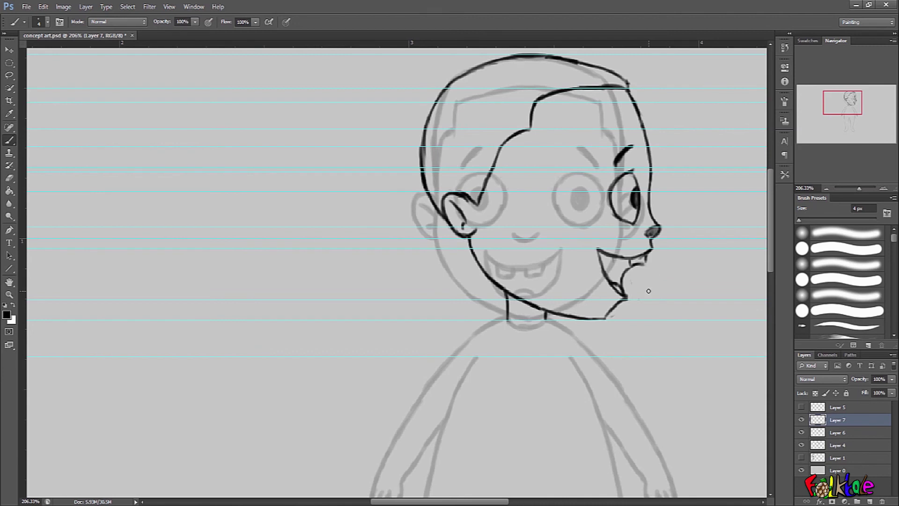
pyautogui.scroll(-3, 659, 282)
pyautogui.moveTo(648, 305); pyautogui.dragTo(633, 272)
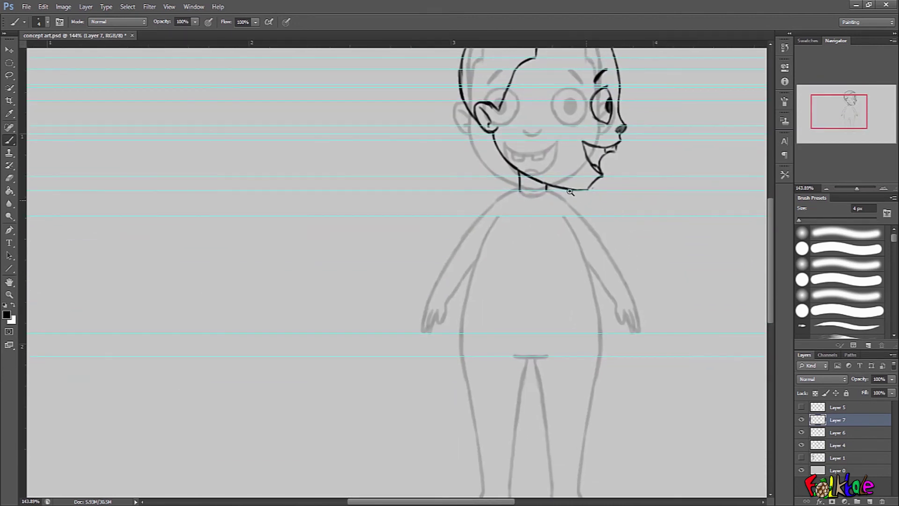
pyautogui.scroll(3, 577, 184)
pyautogui.scroll(-2, 590, 180)
pyautogui.moveTo(567, 197); pyautogui.dragTo(590, 262)
pyautogui.scroll(-1, 599, 271)
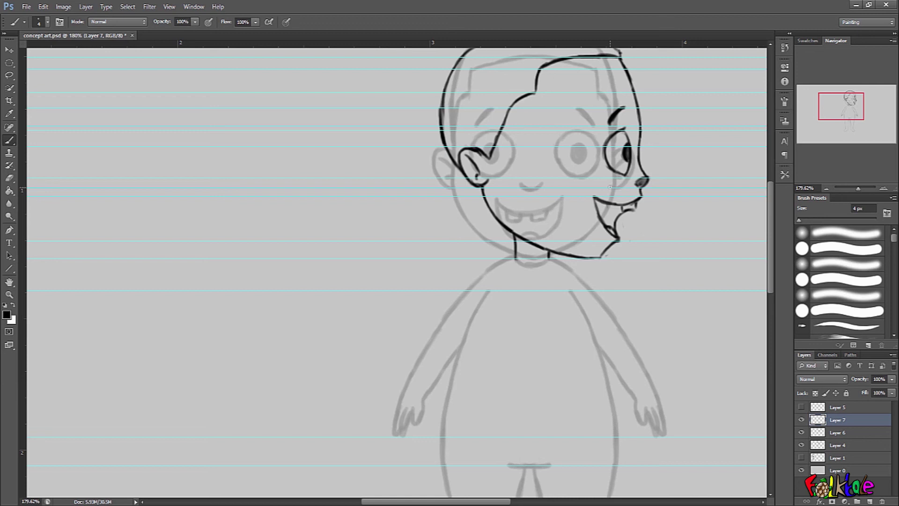
pyautogui.moveTo(620, 204); pyautogui.dragTo(617, 183)
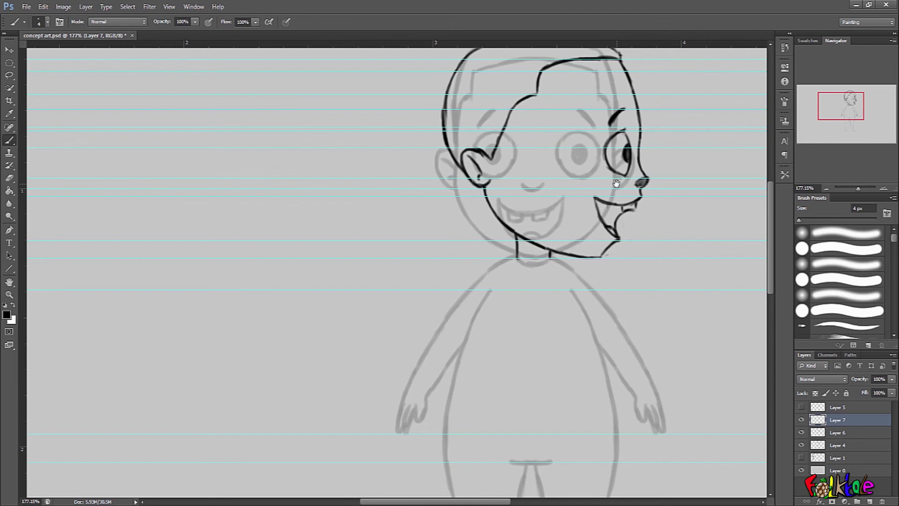